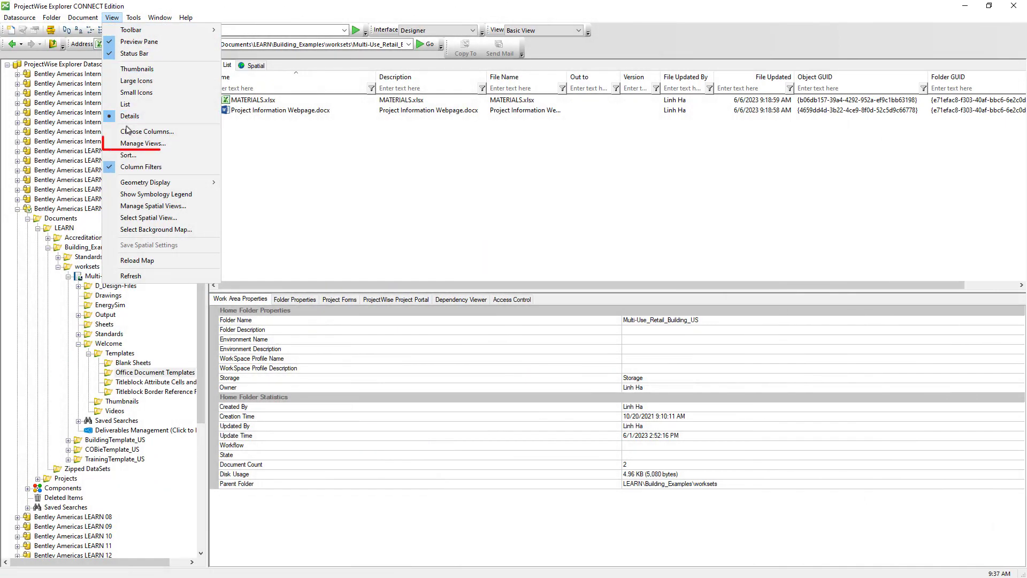
Add the Sequence column to the global Basic View and move it right after Version.
{"action": "left_click", "coordinate": [129, 144]}
{"action": "left_click", "coordinate": [449, 380]}
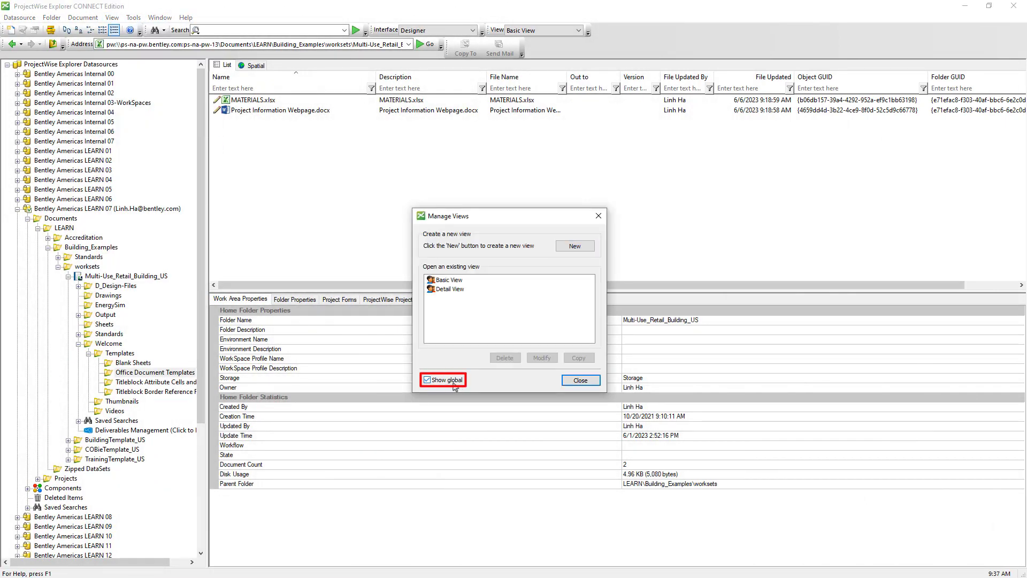
{"action": "left_click", "coordinate": [449, 279]}
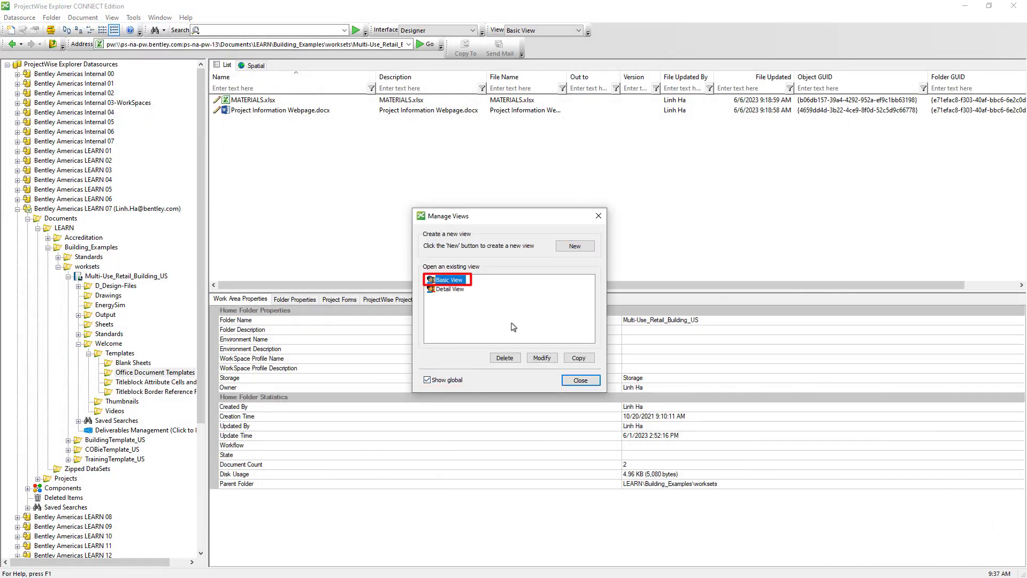
{"action": "left_click", "coordinate": [541, 358]}
{"action": "double_click", "coordinate": [679, 222]}
{"action": "left_click_drag", "start_coordinate": [721, 217], "coordinate": [723, 259]}
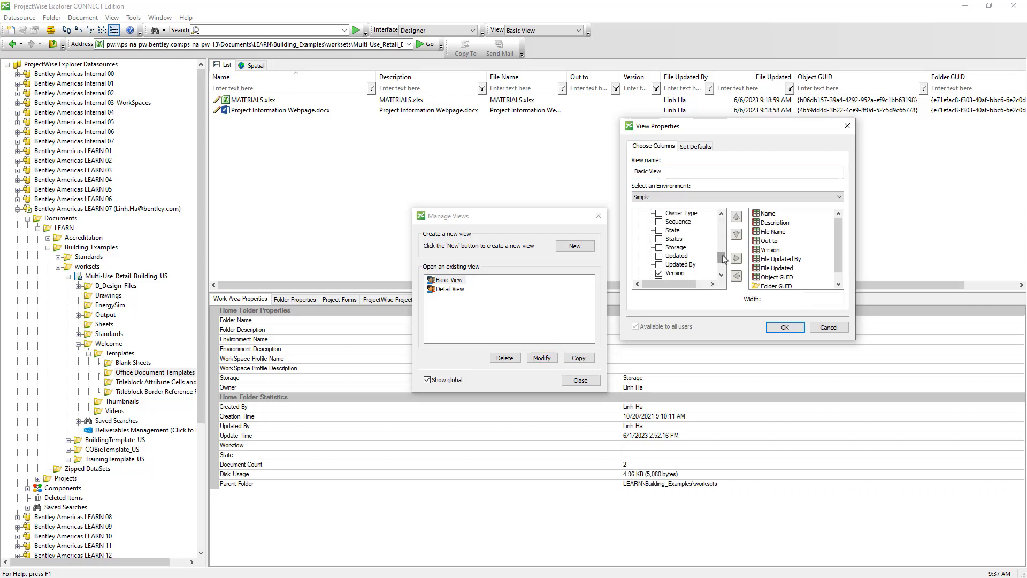
{"action": "left_click", "coordinate": [659, 222]}
{"action": "left_click", "coordinate": [773, 277]}
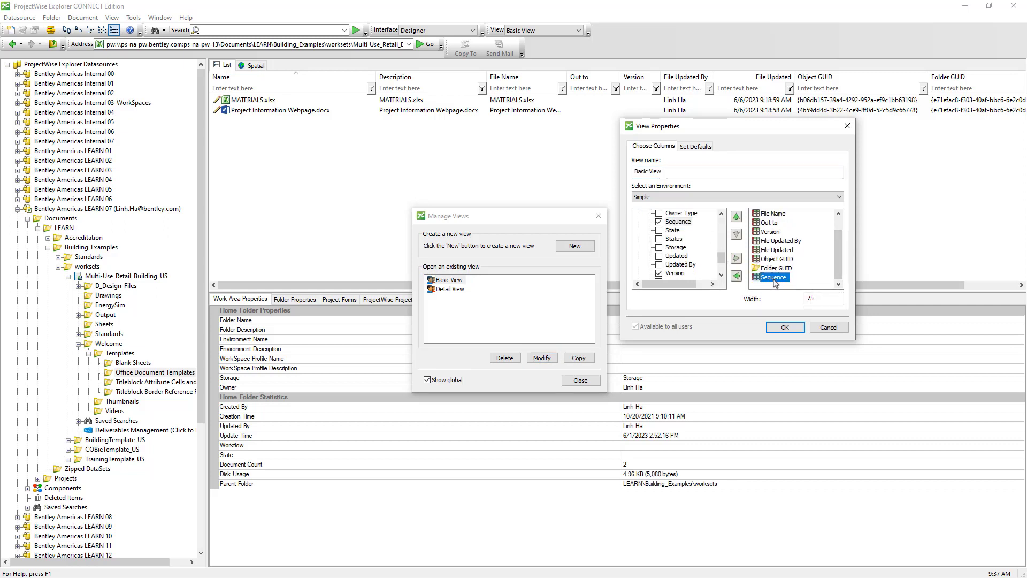
{"action": "left_click", "coordinate": [785, 327]}
{"action": "left_click", "coordinate": [580, 380]}
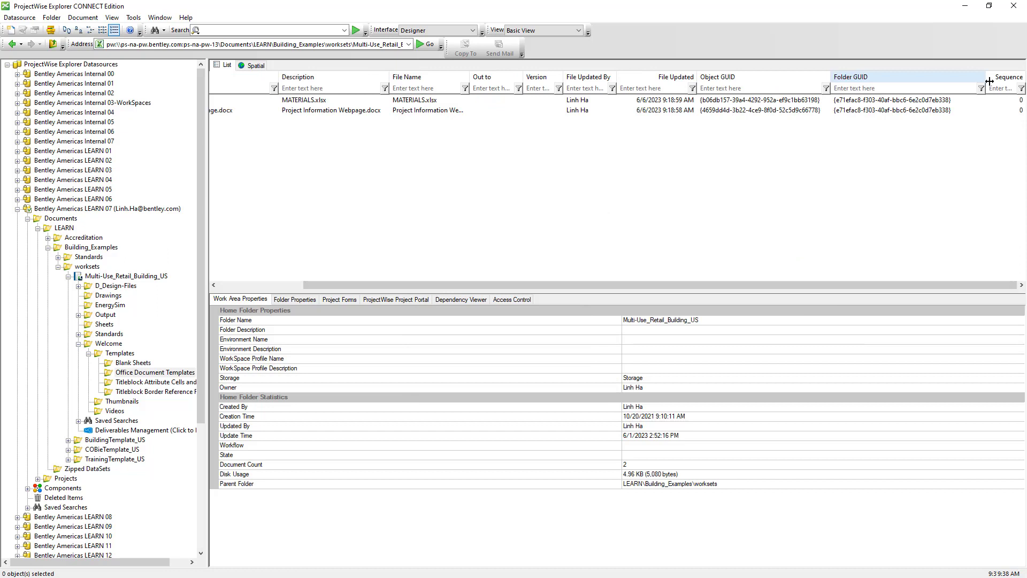
{"action": "left_click_drag", "start_coordinate": [988, 82], "coordinate": [583, 86]}
{"action": "left_click_drag", "start_coordinate": [633, 292], "coordinate": [491, 294]}
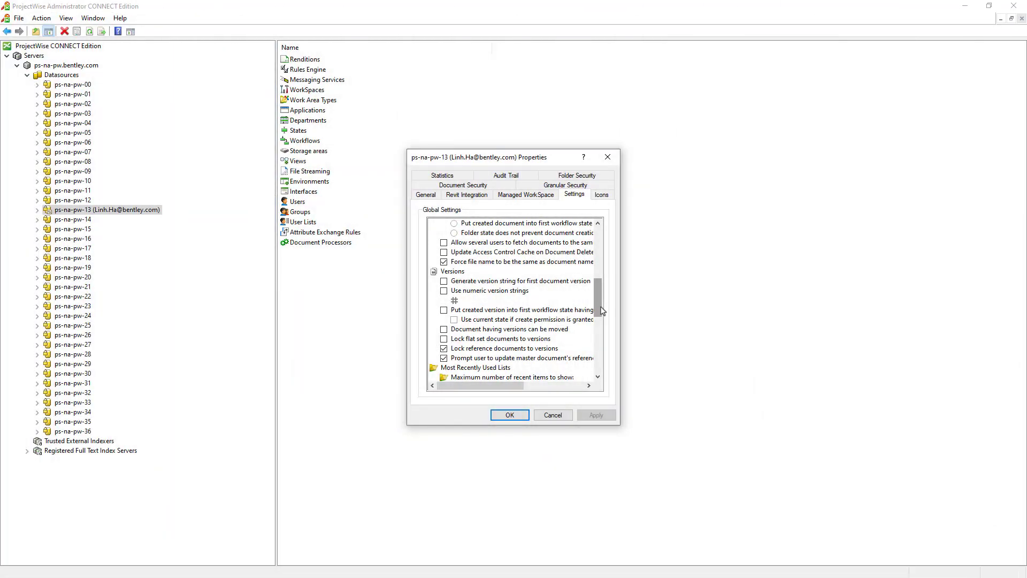
Enable numeric version strings starting at 1 and generate version strings for first document versions.
{"action": "left_click", "coordinate": [511, 292]}
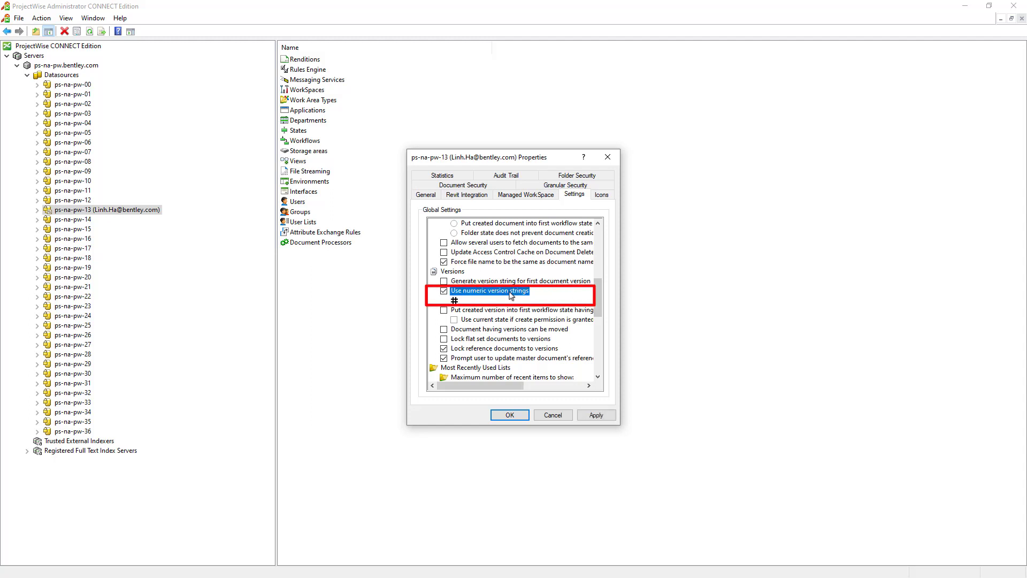
{"action": "double_click", "coordinate": [510, 300]}
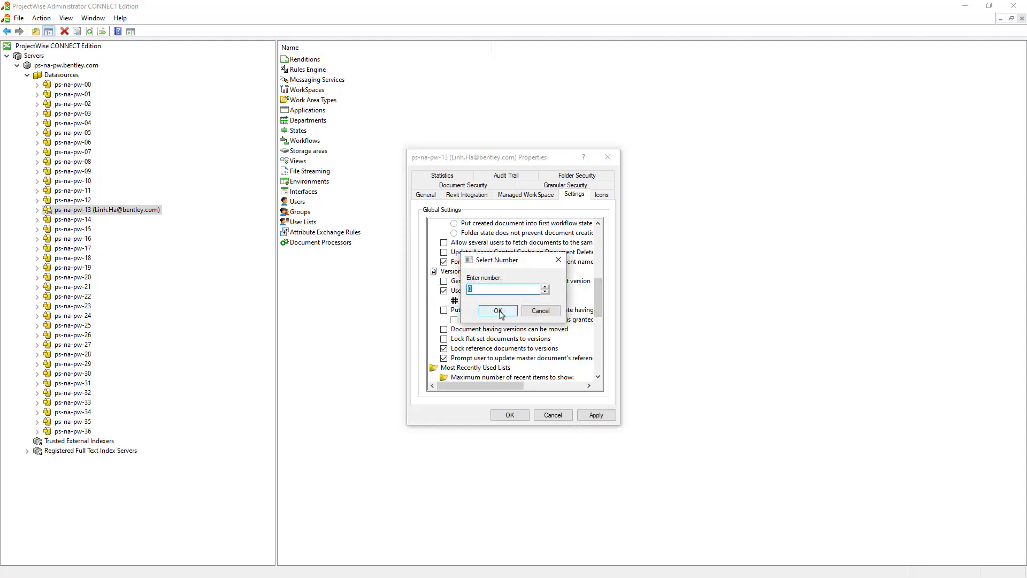
{"action": "type", "text": "1"}
{"action": "left_click", "coordinate": [498, 311]}
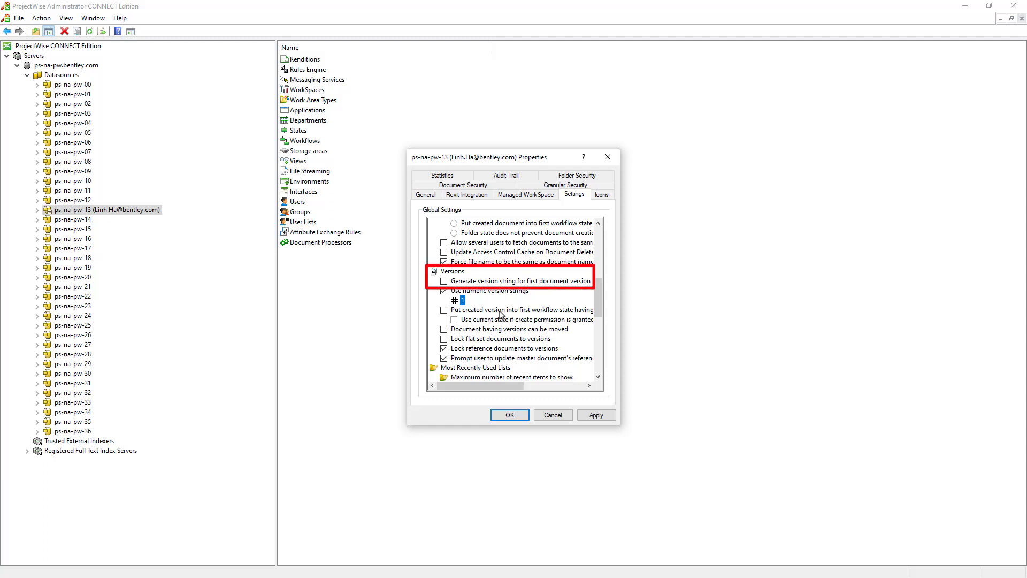
{"action": "left_click", "coordinate": [491, 282]}
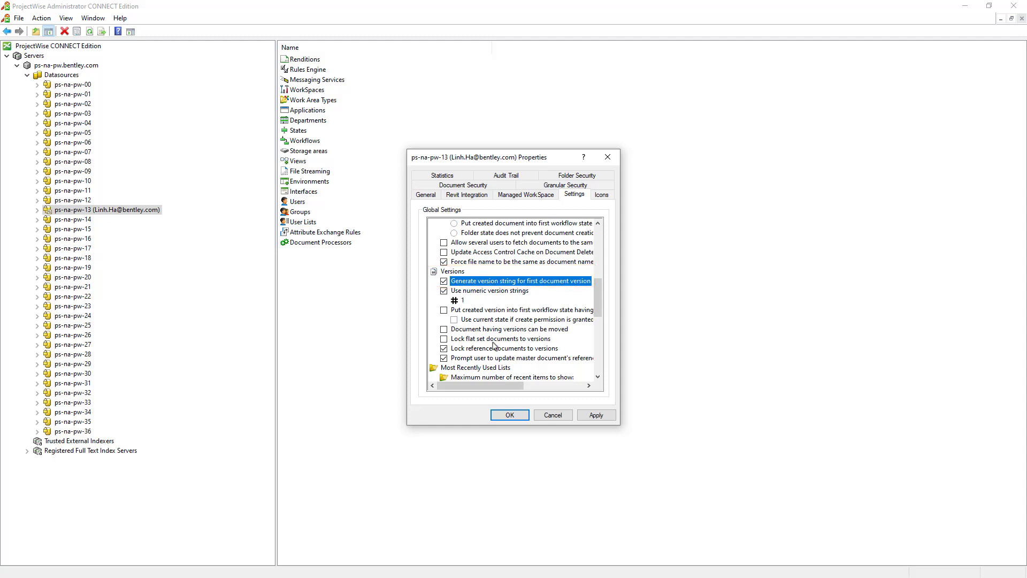
{"action": "left_click", "coordinate": [512, 416]}
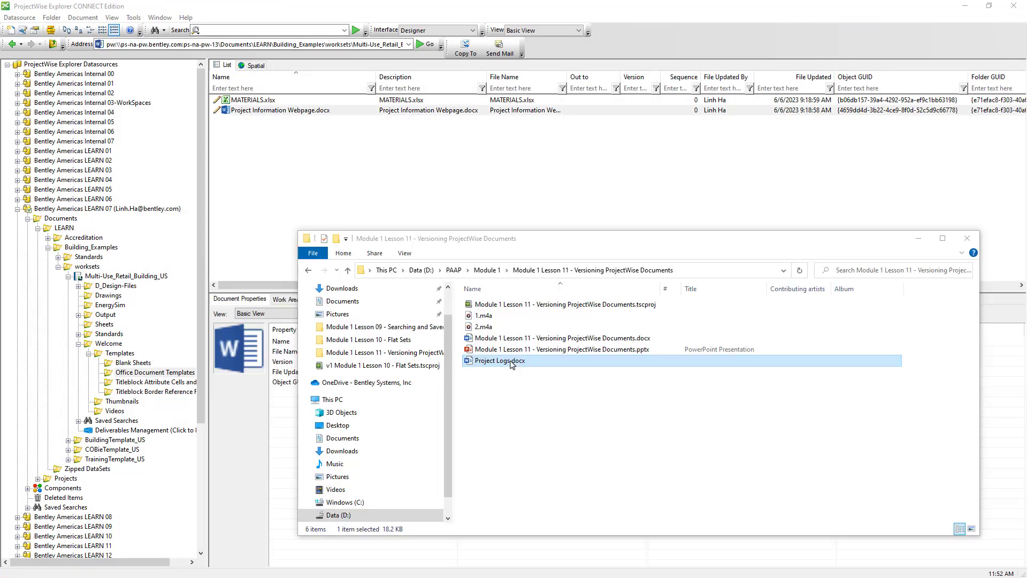
Drop Project Logs.docx from disk into the folder and select it, showing Version 1, Sequence 0.
{"action": "left_click_drag", "start_coordinate": [500, 360], "coordinate": [534, 216]}
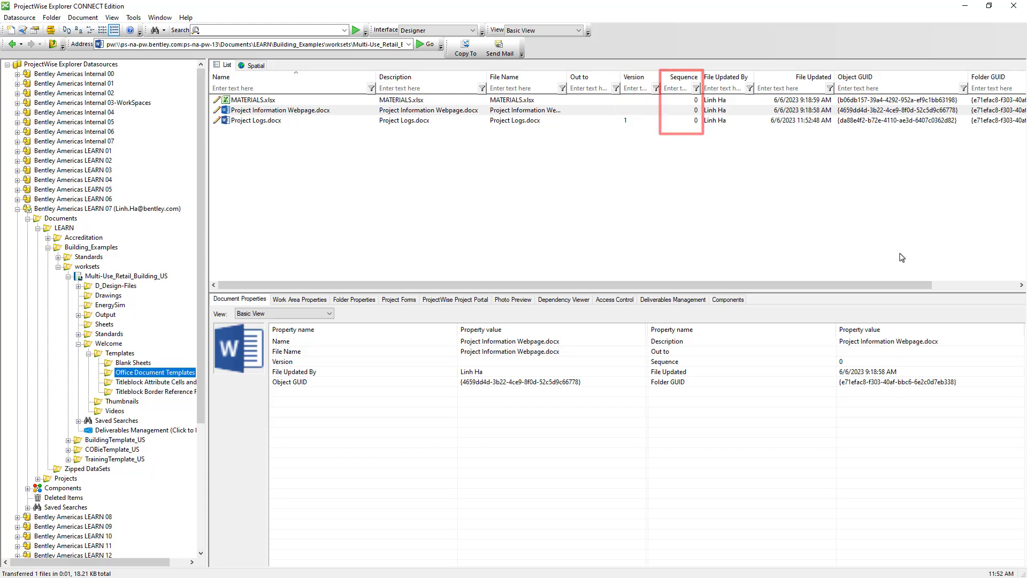
{"action": "left_click", "coordinate": [298, 124]}
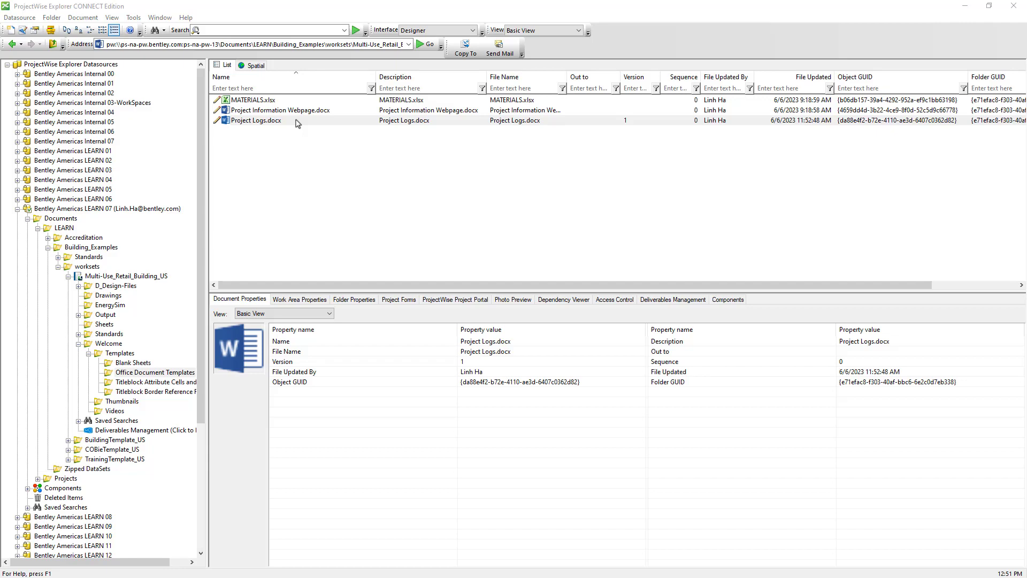
Open Project Logs.docx in Word, close it, and check it in as new version 2.
{"action": "double_click", "coordinate": [296, 120]}
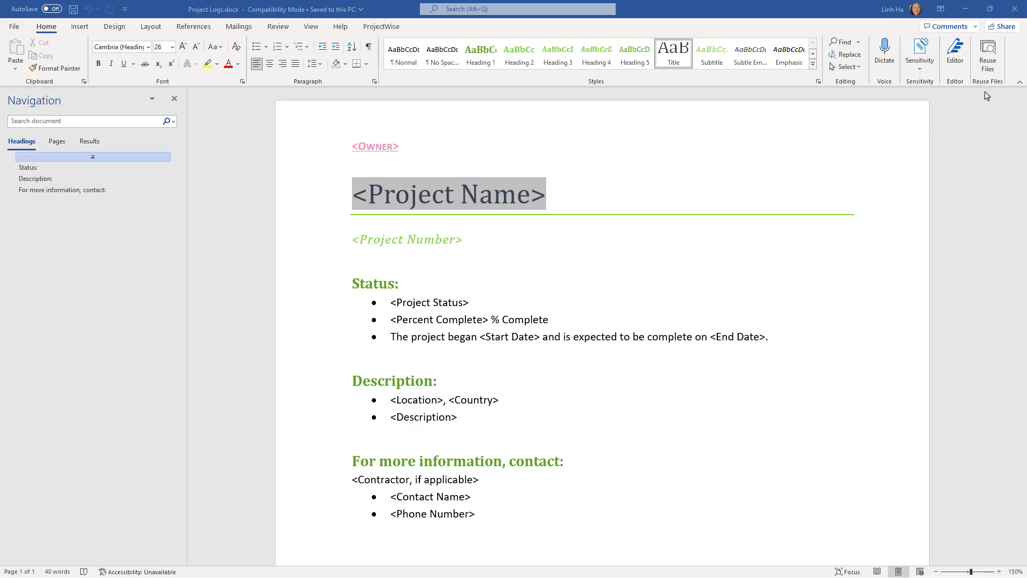
{"action": "left_click", "coordinate": [1014, 9]}
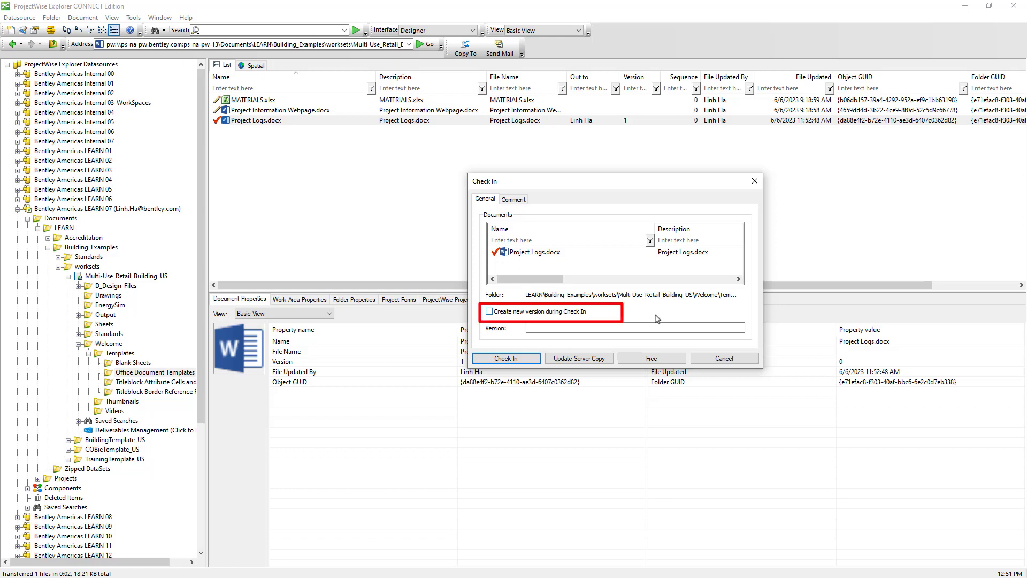
{"action": "left_click", "coordinate": [558, 316]}
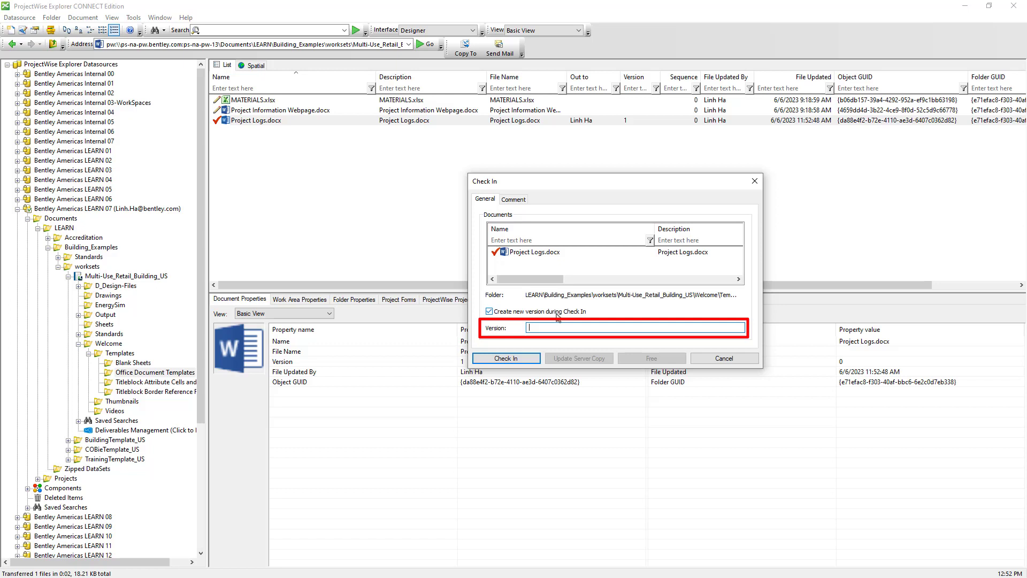
{"action": "left_click", "coordinate": [517, 359]}
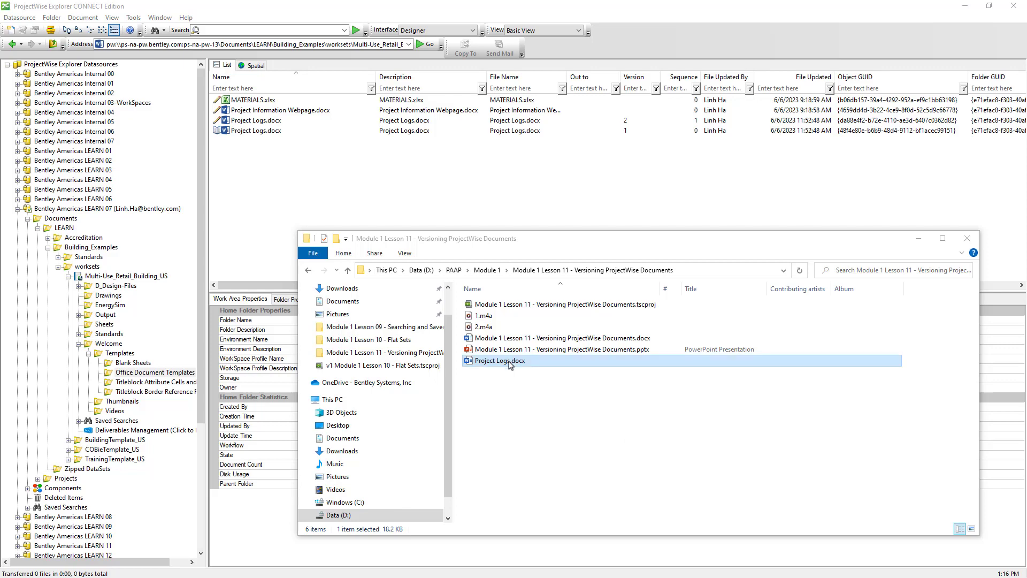
Drop the local Project Logs.docx as a new version 3, keeping its attribute sheets.
{"action": "left_click_drag", "start_coordinate": [509, 364], "coordinate": [542, 194]}
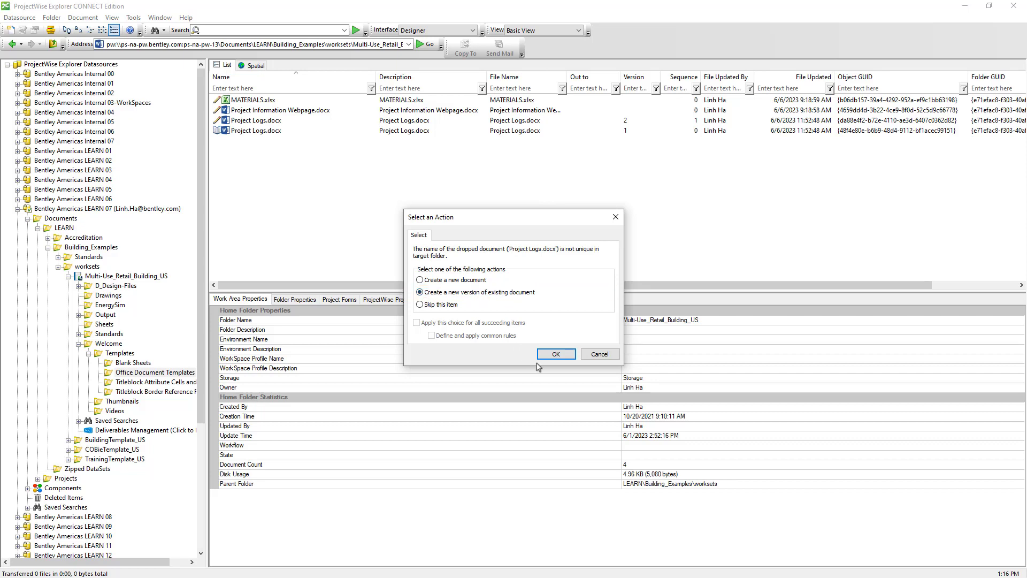
{"action": "left_click", "coordinate": [555, 354]}
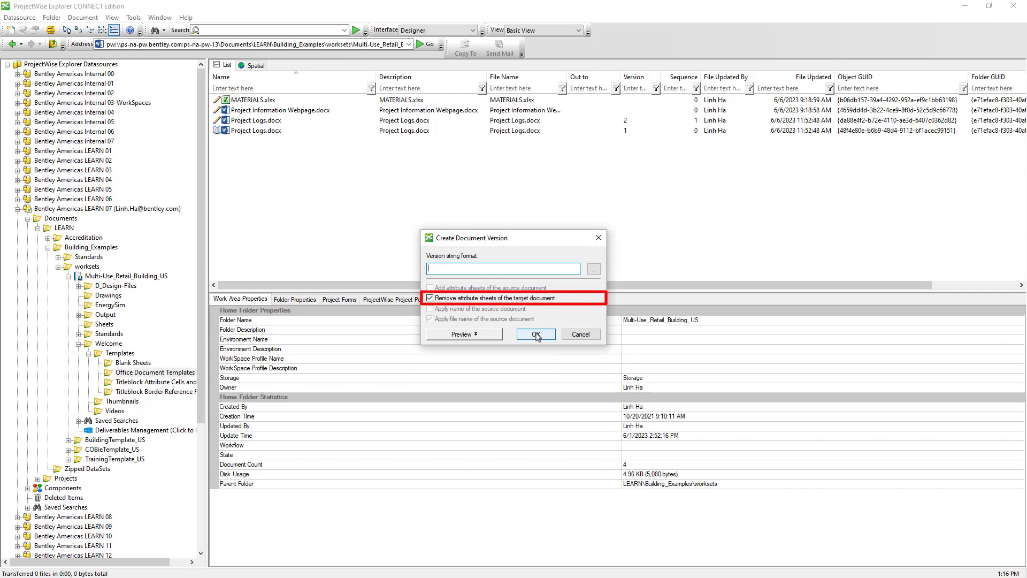
{"action": "left_click", "coordinate": [474, 299]}
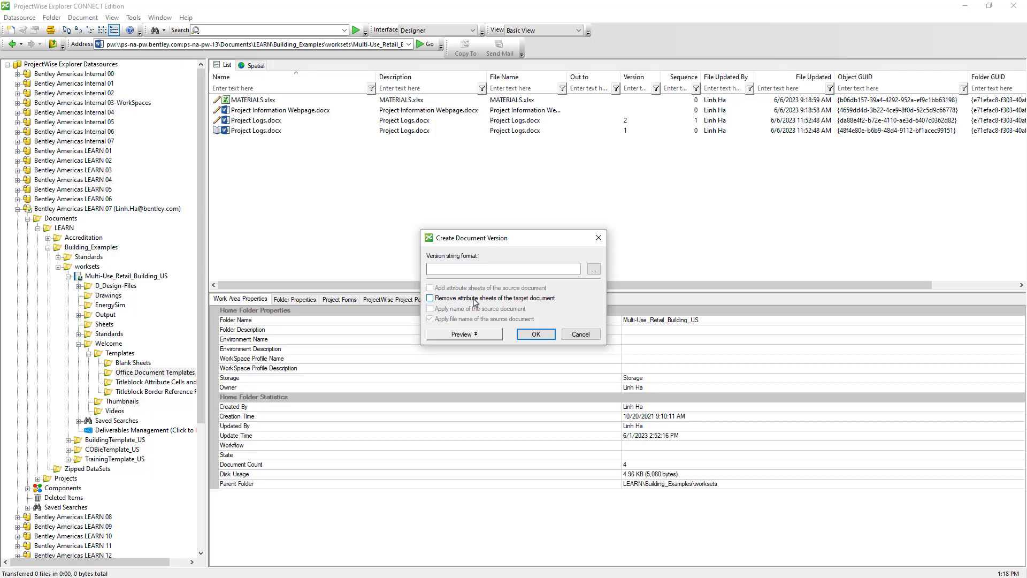
{"action": "left_click", "coordinate": [534, 335]}
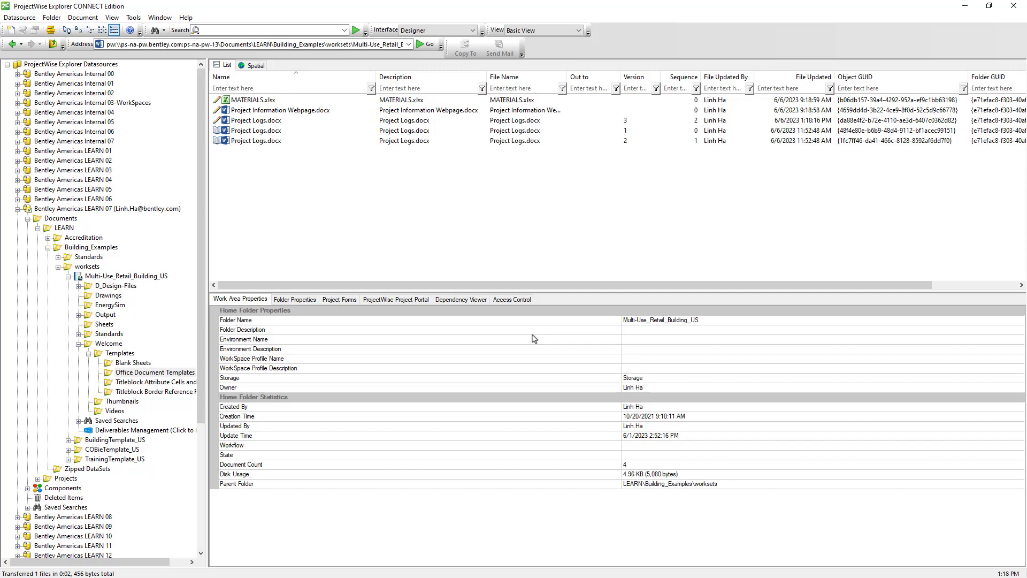
{"action": "left_click", "coordinate": [449, 122]}
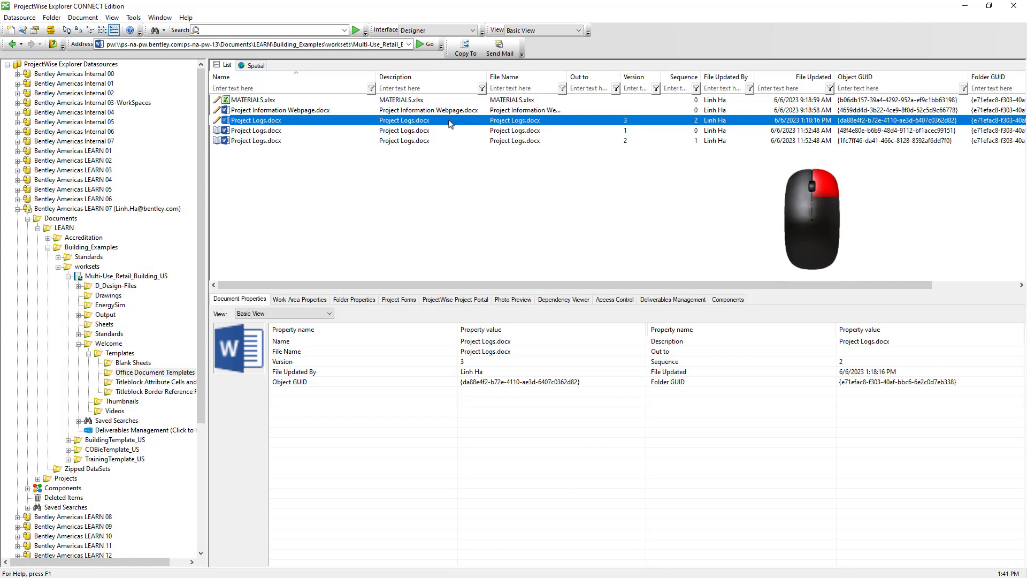
Start a new version of the latest Project Logs.docx based on version 1.
{"action": "right_click", "coordinate": [449, 124]}
{"action": "mouse_move", "coordinate": [483, 79]}
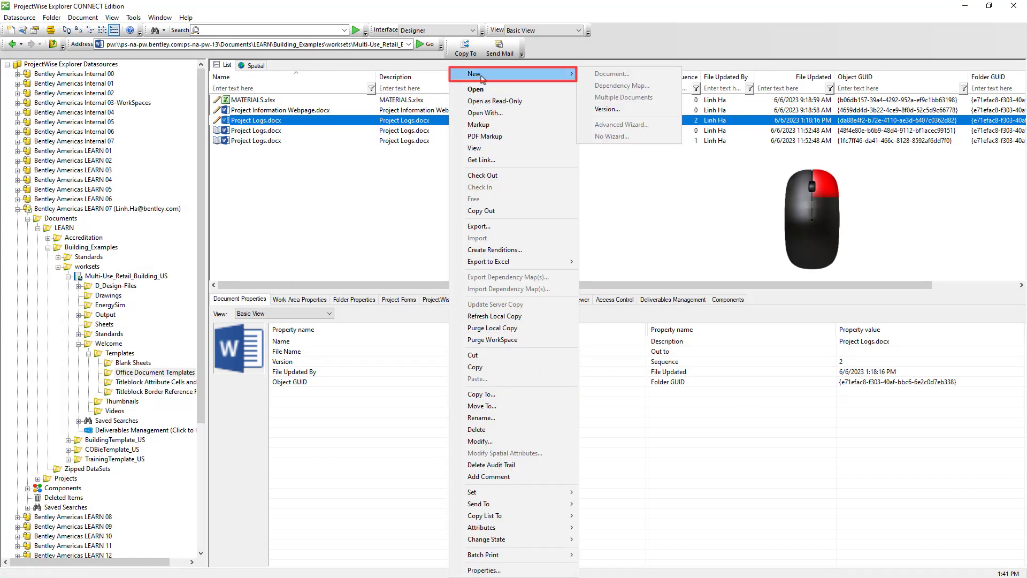
{"action": "left_click", "coordinate": [607, 109]}
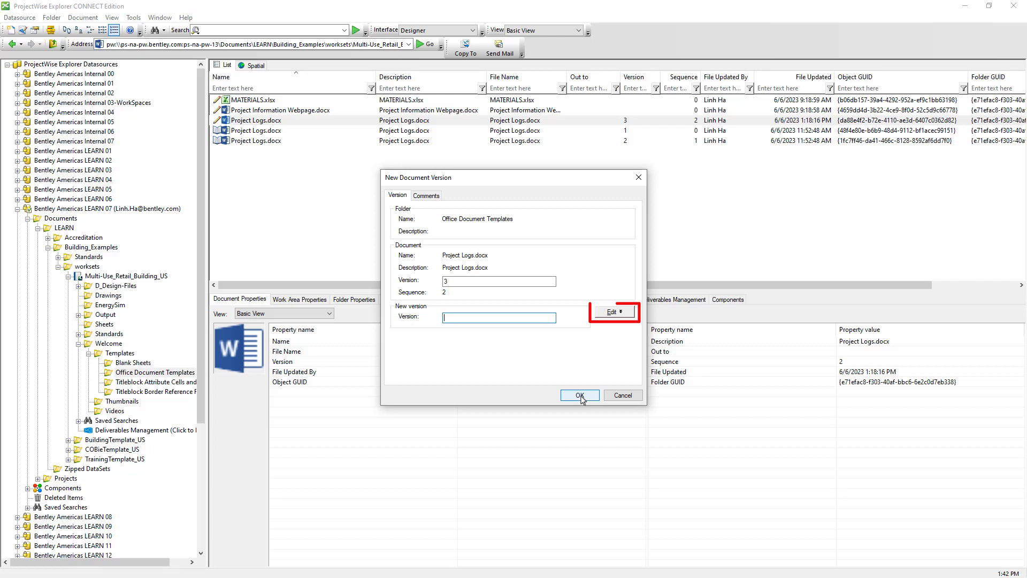
{"action": "left_click", "coordinate": [613, 313]}
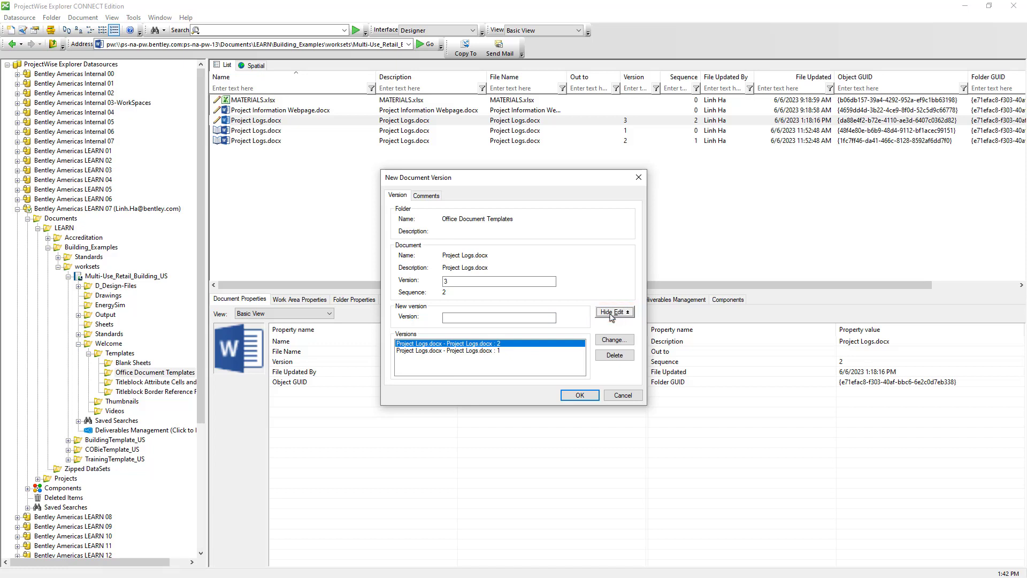
{"action": "left_click", "coordinate": [503, 351]}
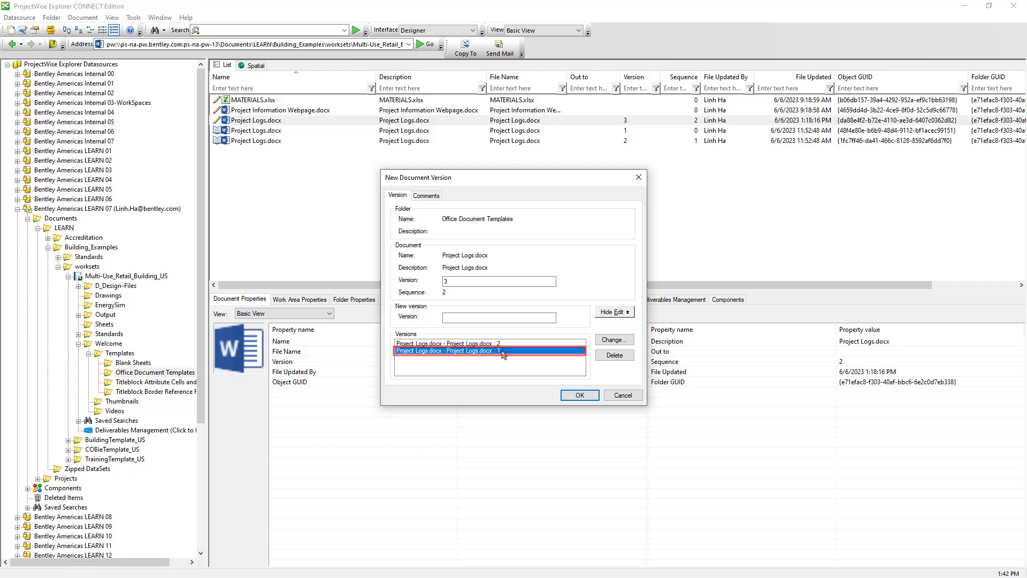
{"action": "left_click", "coordinate": [598, 339]}
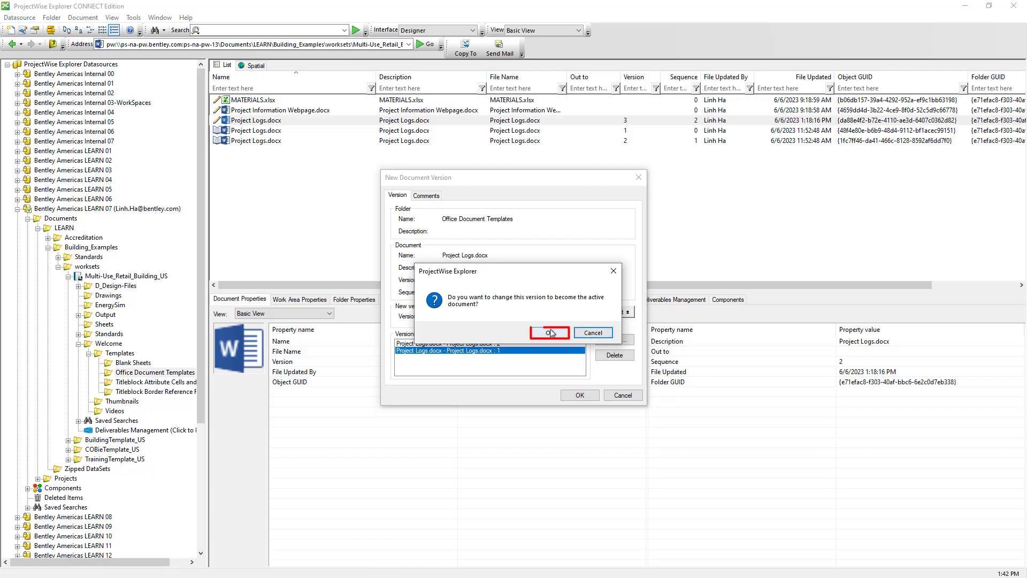
Make the new version active, label it 'same content as version 1', and close the window.
{"action": "left_click", "coordinate": [549, 332]}
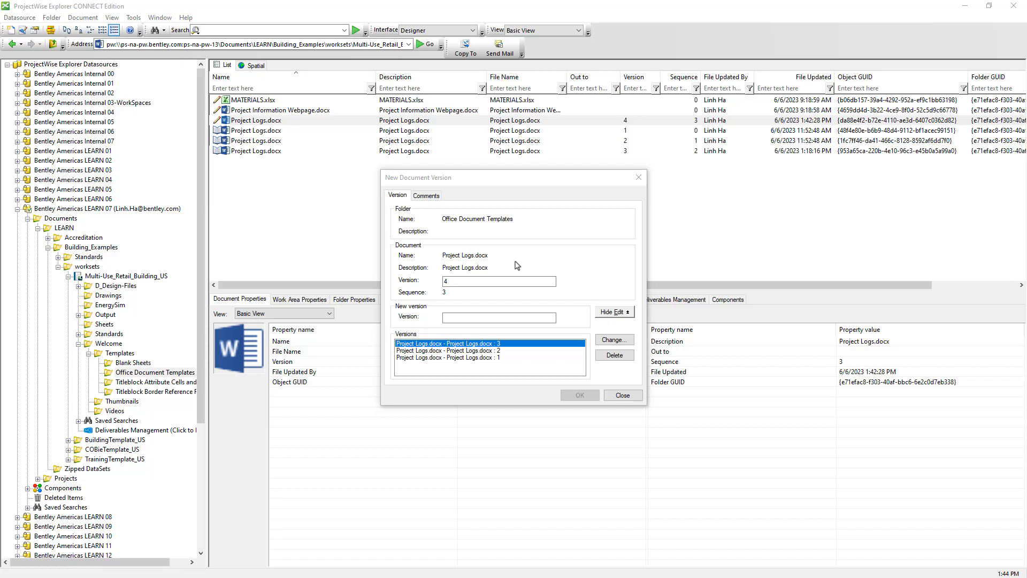
{"action": "double_click", "coordinate": [475, 282]}
{"action": "type", "text": "same content as"}
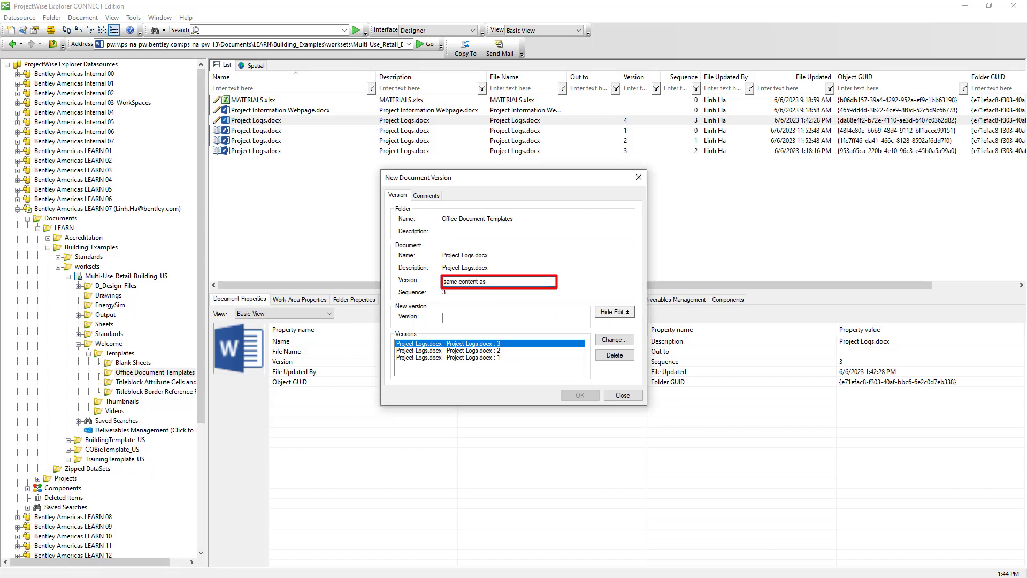
{"action": "type", "text": " version 1"}
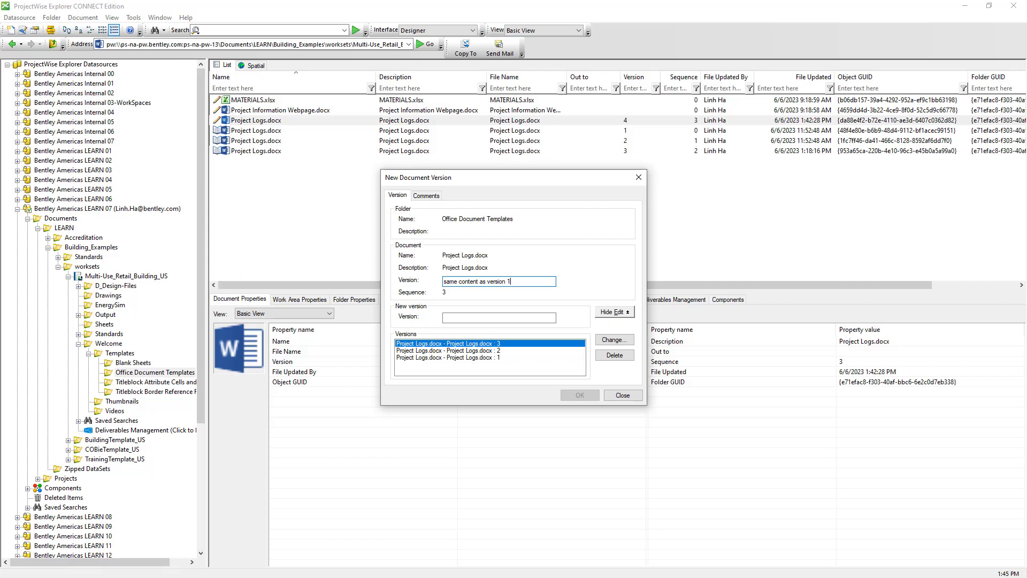
{"action": "key", "text": "shift+Home"}
{"action": "left_click", "coordinate": [621, 395]}
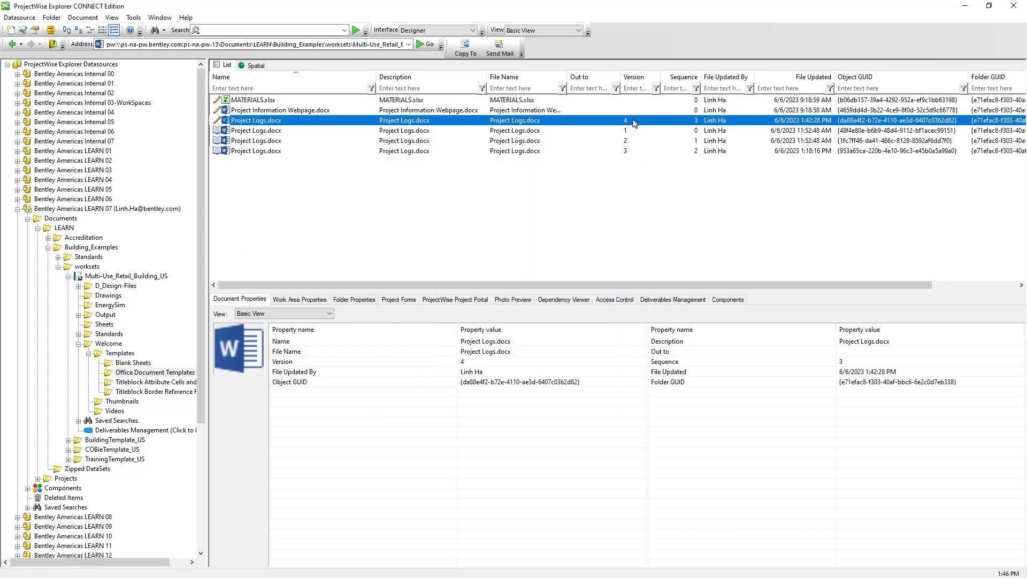
{"action": "left_click", "coordinate": [35, 30]}
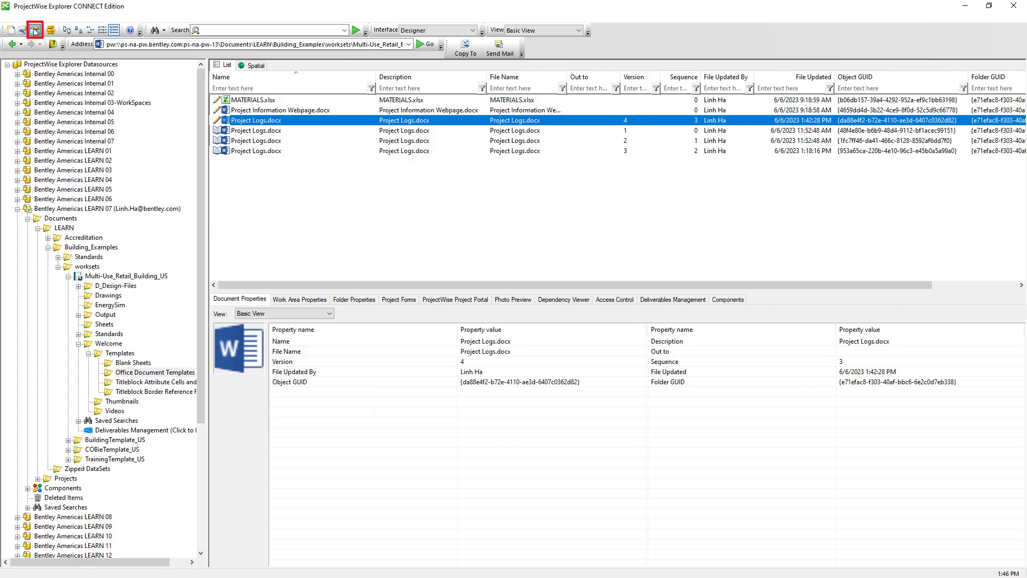
{"action": "left_click", "coordinate": [502, 173]}
{"action": "double_click", "coordinate": [502, 172]}
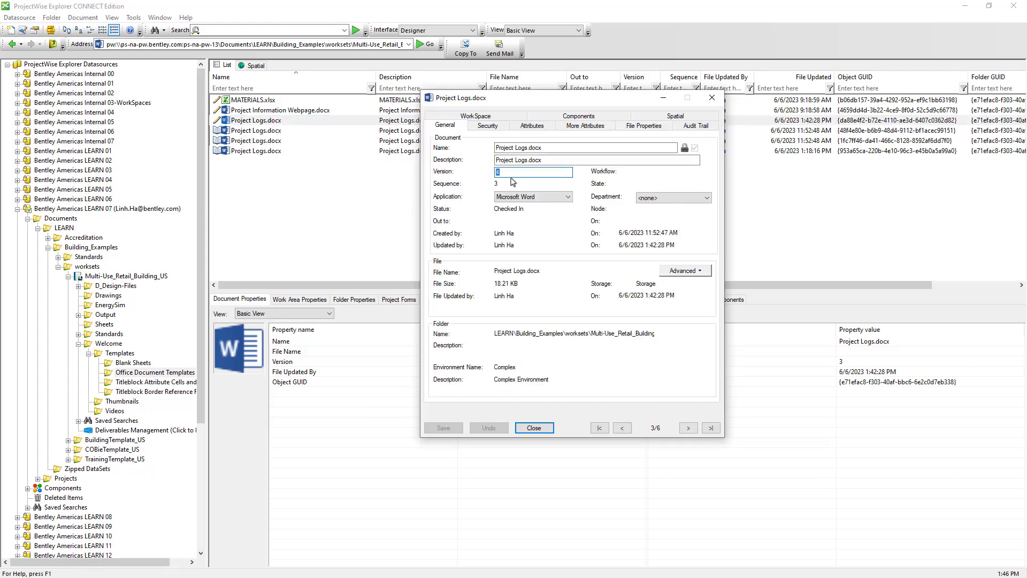
{"action": "left_click", "coordinate": [517, 175]}
{"action": "left_click", "coordinate": [534, 428]}
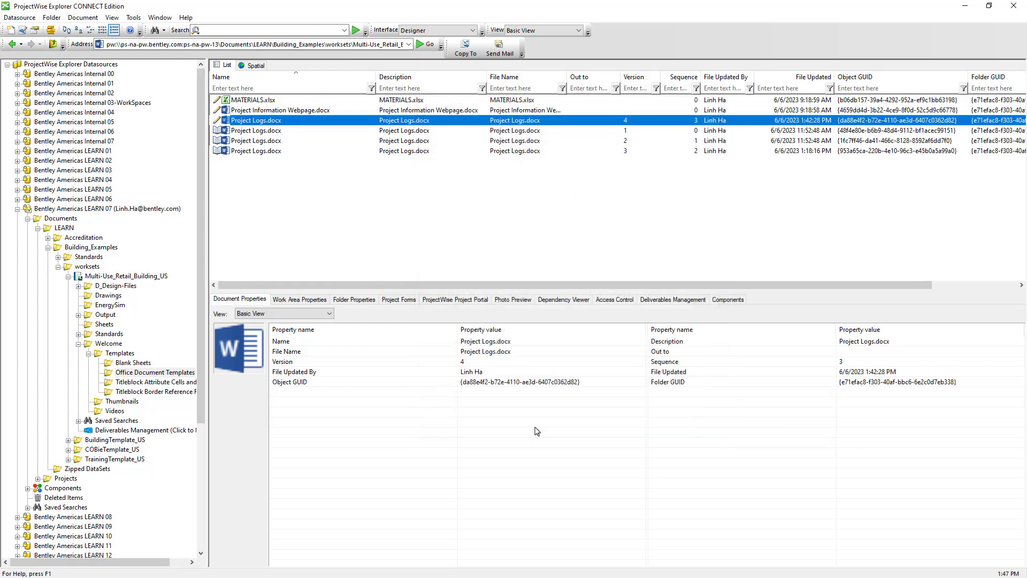
{"action": "left_click", "coordinate": [624, 131], "text": "ctrl"}
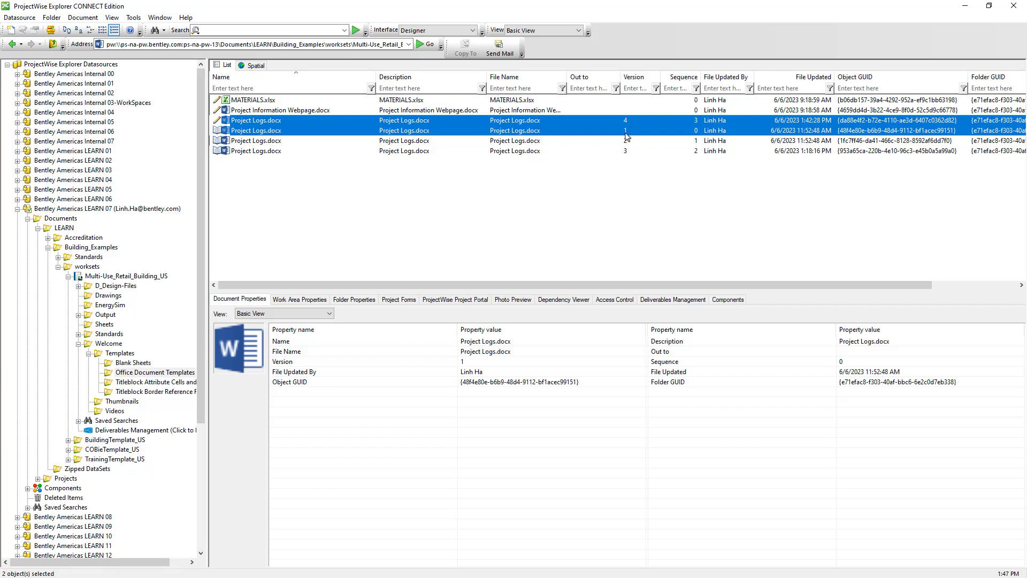
Delete the version 1 row of Project Logs.docx, confirming with Yes.
{"action": "left_click", "coordinate": [625, 133]}
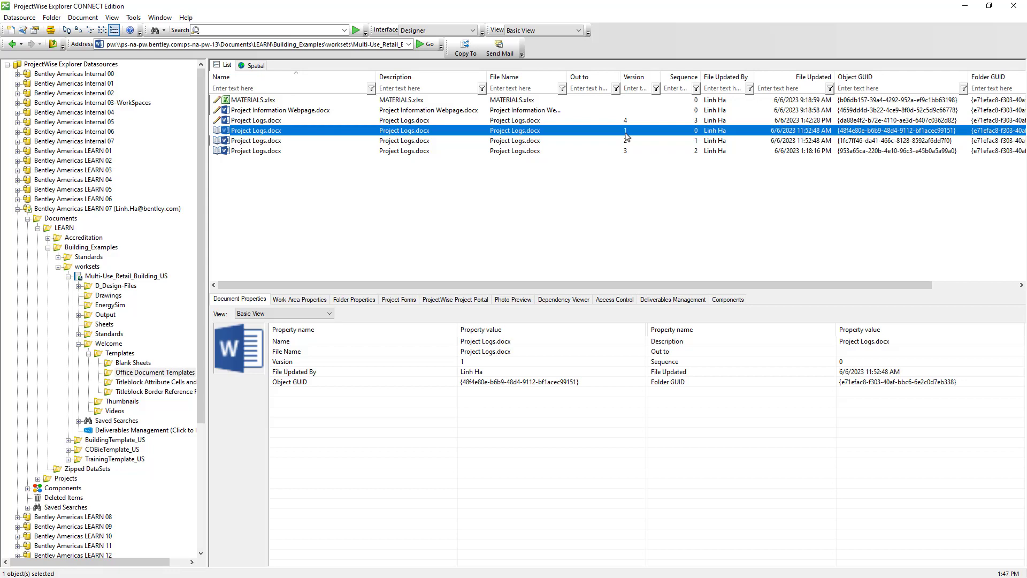
{"action": "right_click", "coordinate": [620, 136]}
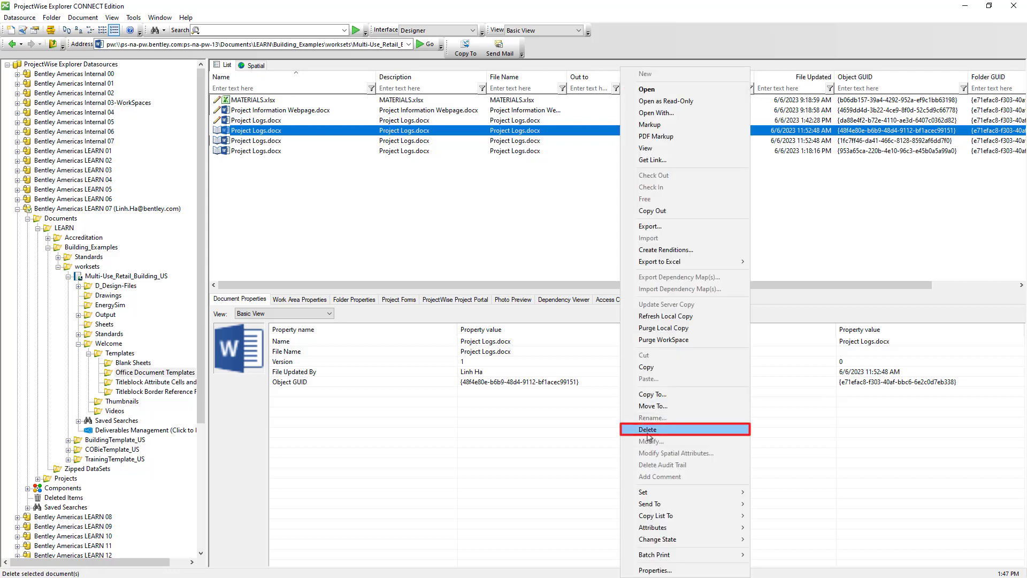
{"action": "left_click", "coordinate": [648, 430]}
{"action": "left_click", "coordinate": [524, 333]}
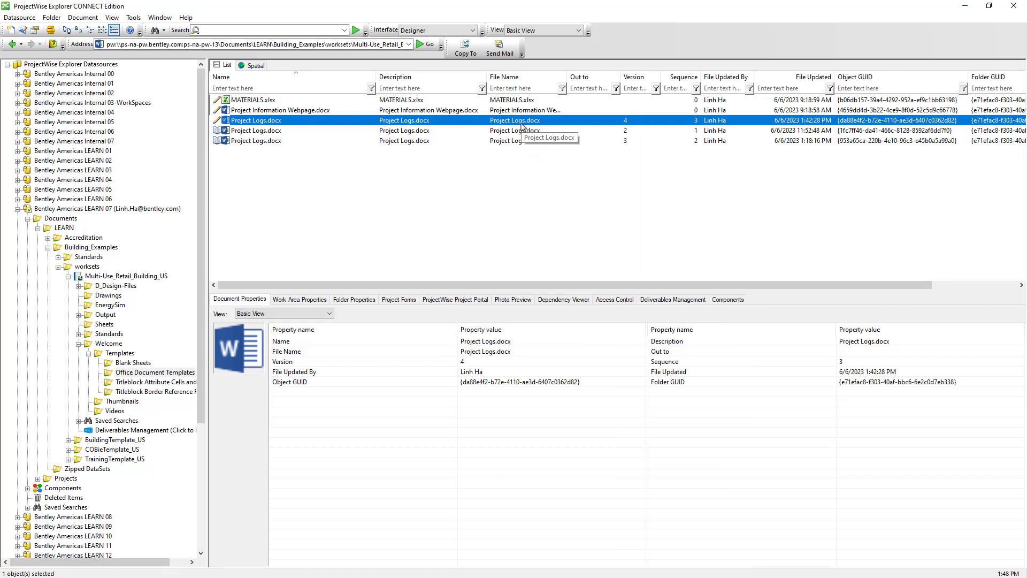
{"action": "right_click", "coordinate": [523, 128]}
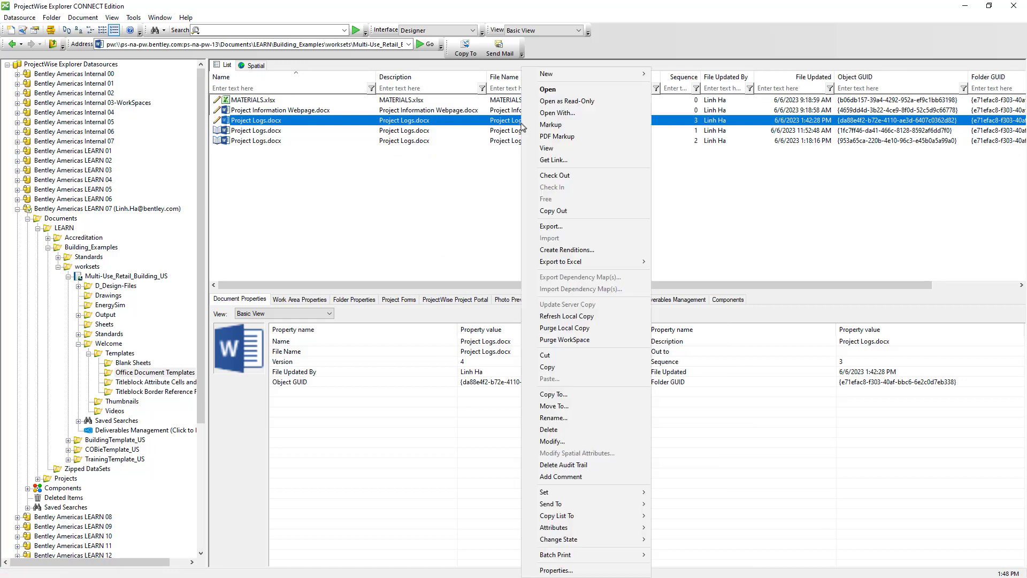
{"action": "left_click", "coordinate": [549, 430]}
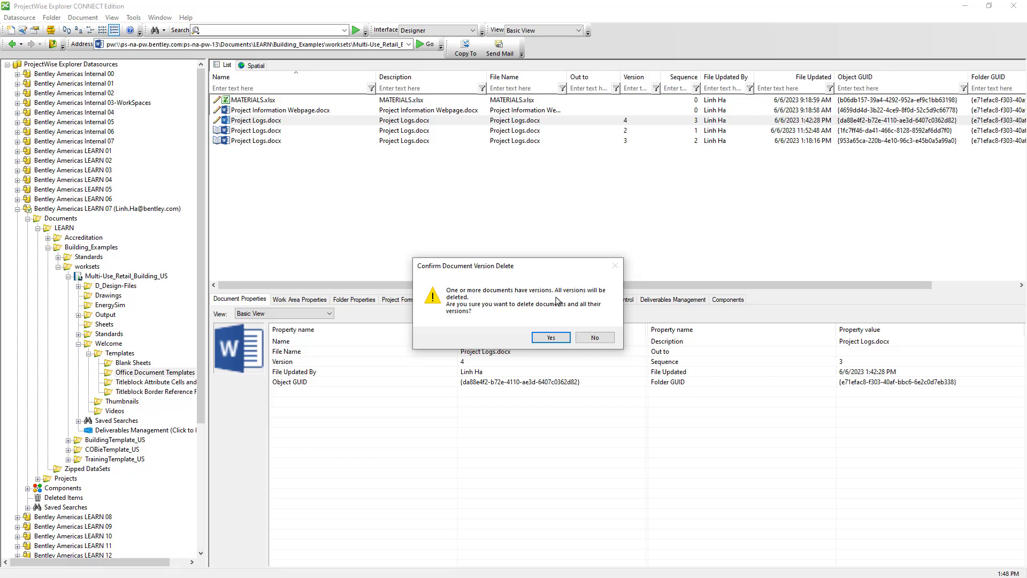
{"action": "left_click", "coordinate": [585, 342]}
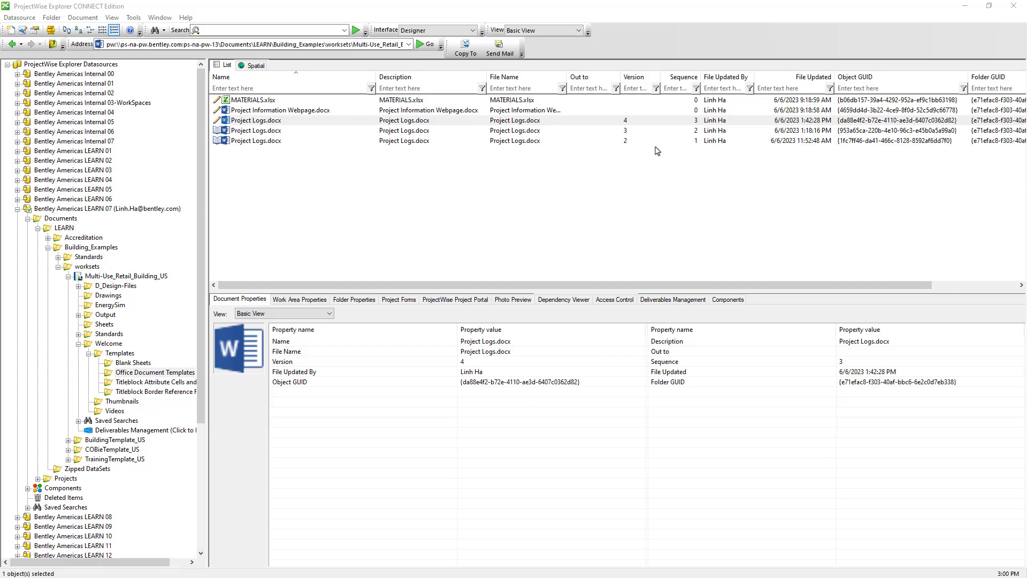
In user options, turn off Document List > Show all versions and apply.
{"action": "left_click", "coordinate": [134, 19]}
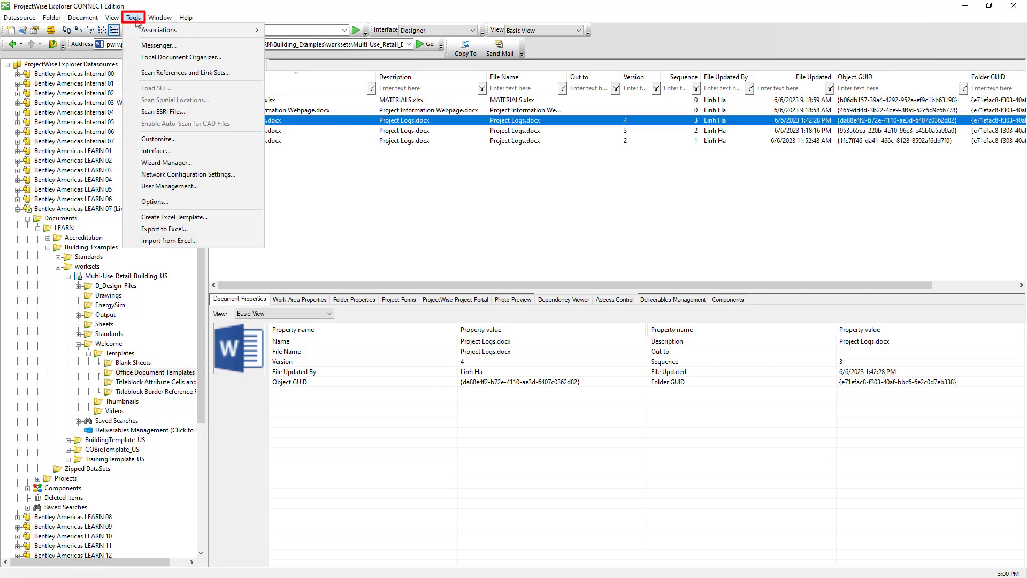
{"action": "left_click", "coordinate": [145, 202]}
{"action": "left_click", "coordinate": [450, 191]}
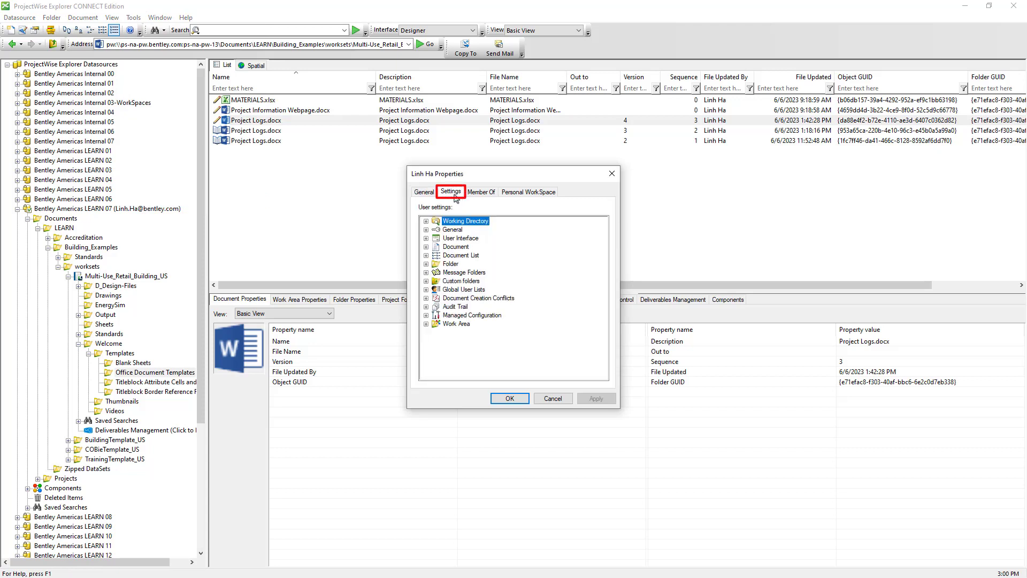
{"action": "double_click", "coordinate": [459, 255]}
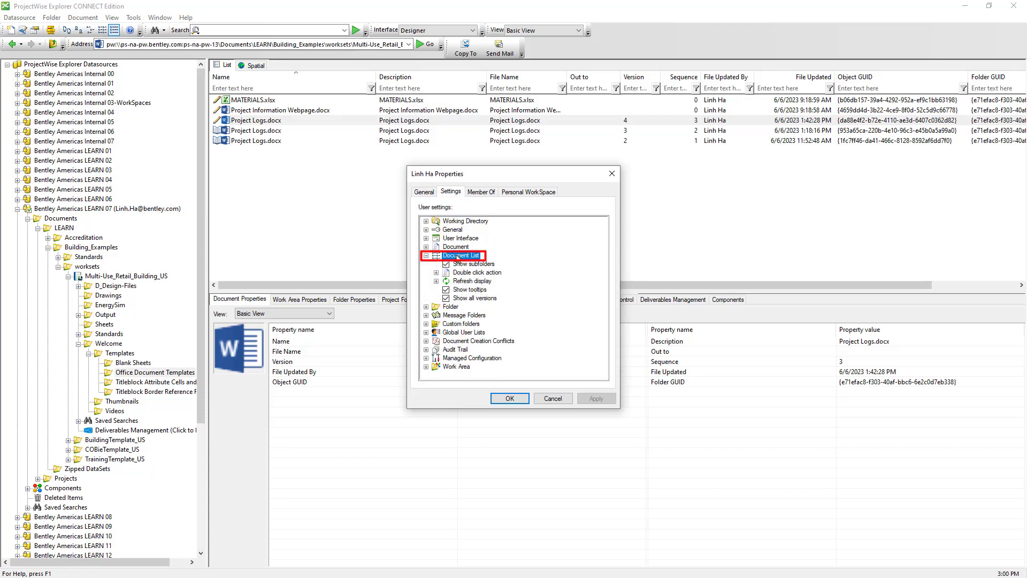
{"action": "left_click", "coordinate": [463, 301]}
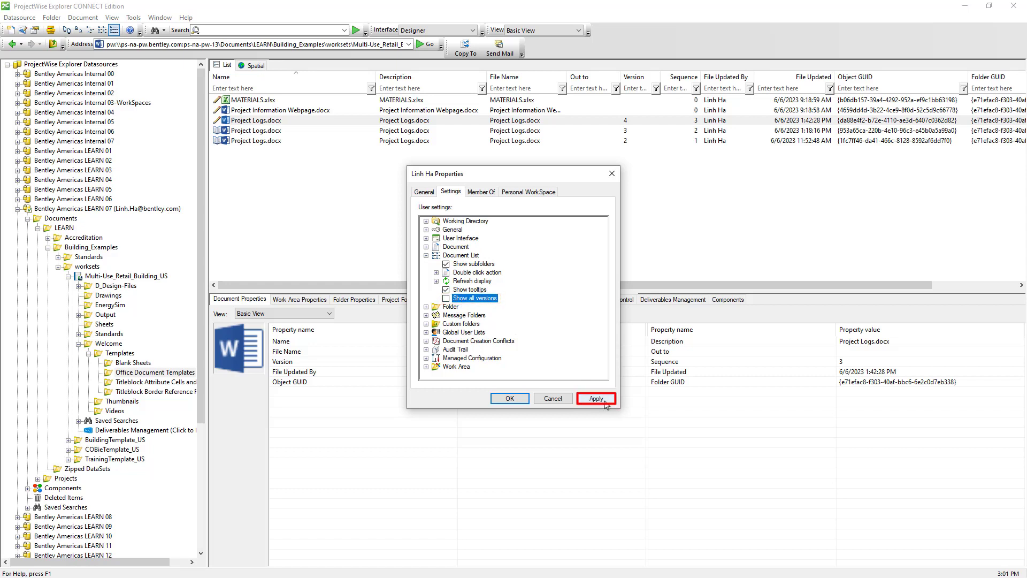
{"action": "left_click", "coordinate": [596, 398]}
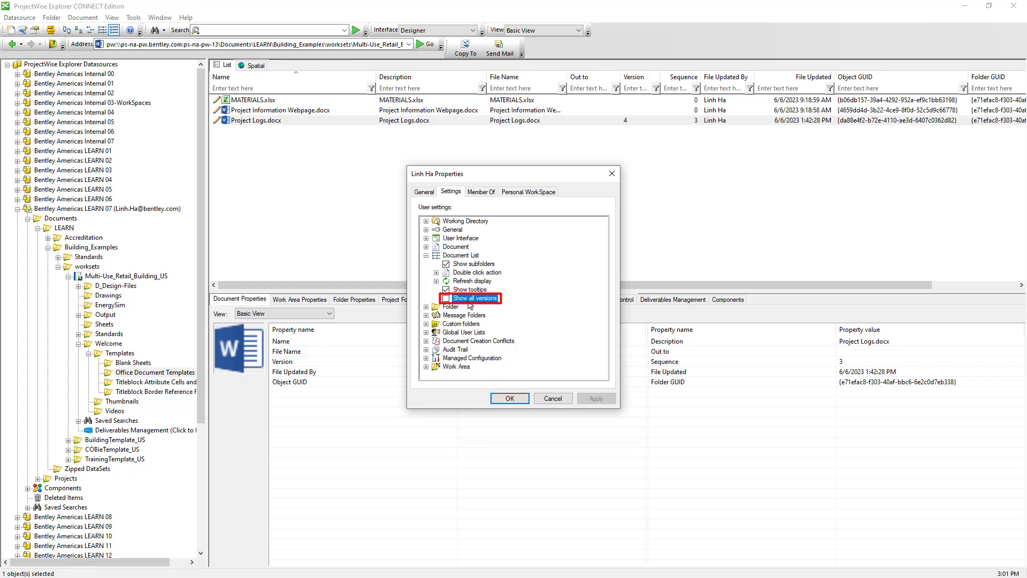
Turn Show all versions back on and apply, then disable Can edit versions.
{"action": "key", "text": "space"}
{"action": "left_click", "coordinate": [595, 400]}
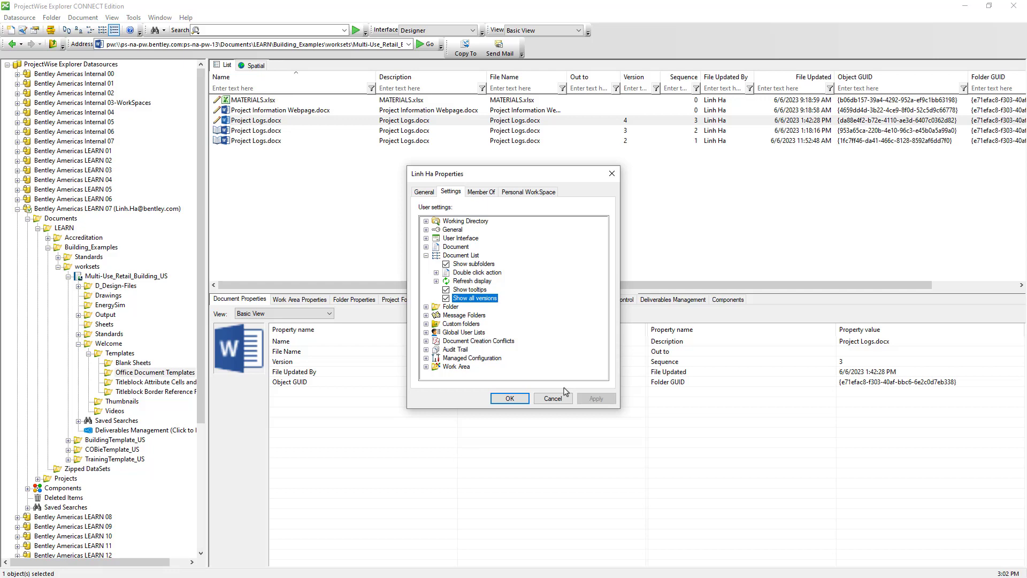
{"action": "double_click", "coordinate": [456, 238]}
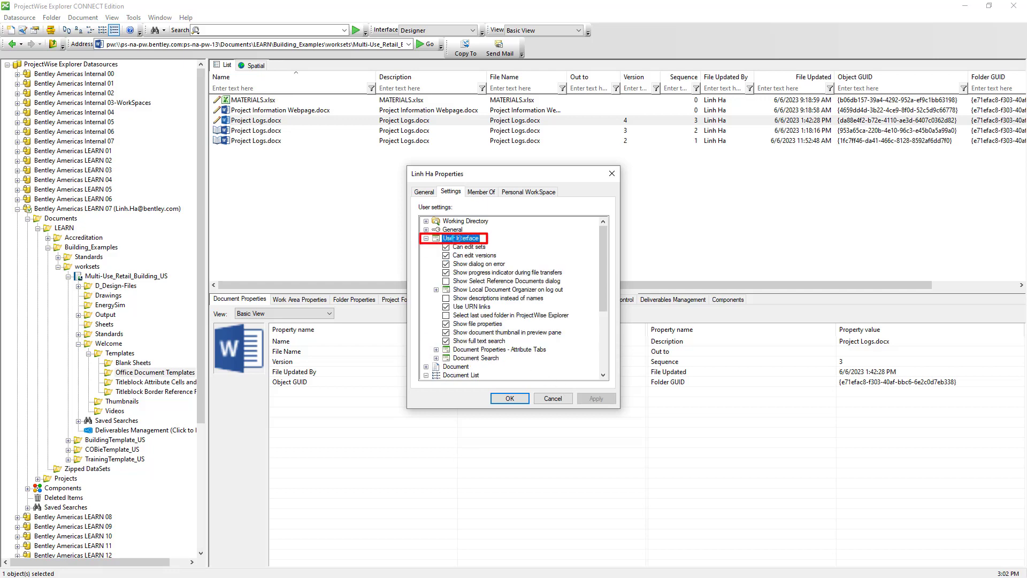
{"action": "left_click", "coordinate": [474, 256]}
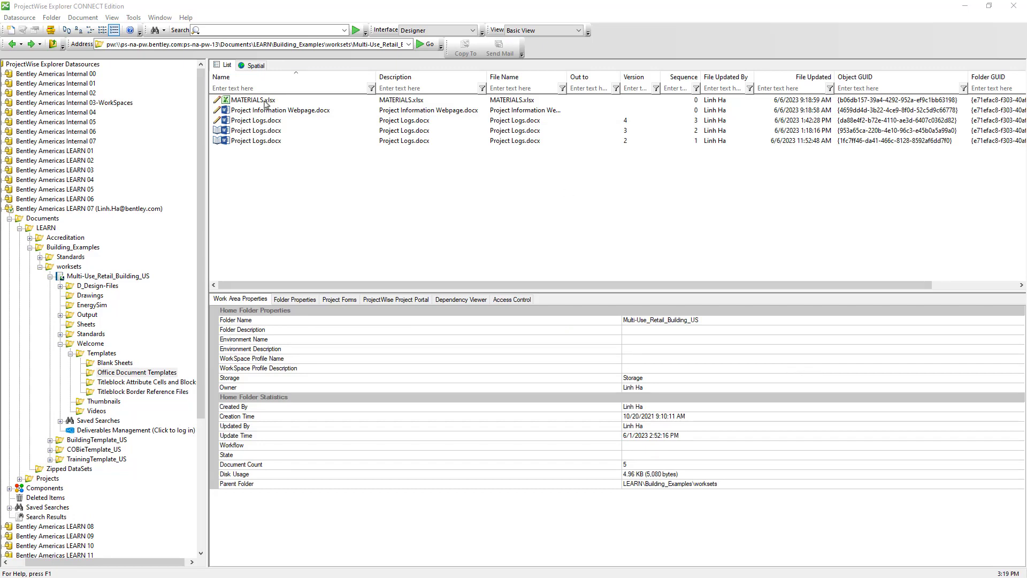
Search by form for '*project logs*' limited to current versions only.
{"action": "left_click", "coordinate": [156, 30]}
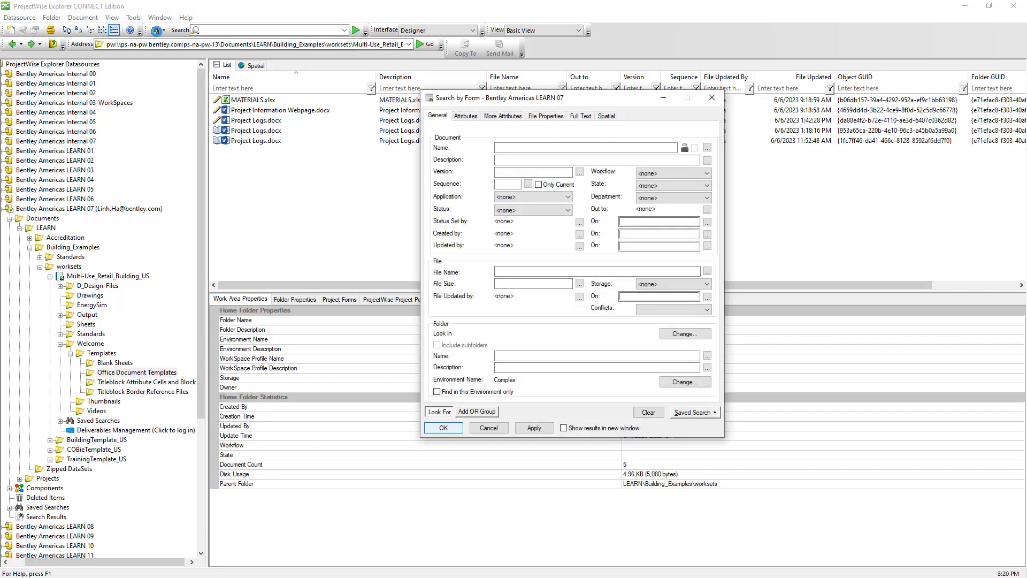
{"action": "left_click", "coordinate": [581, 147]}
{"action": "type", "text": "*project logs*"}
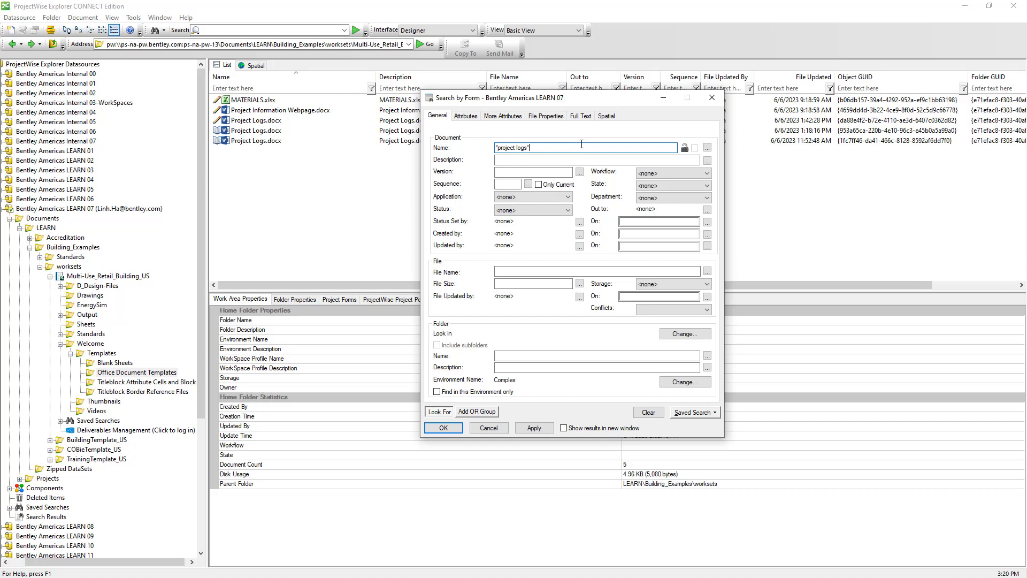
{"action": "left_click", "coordinate": [563, 187]}
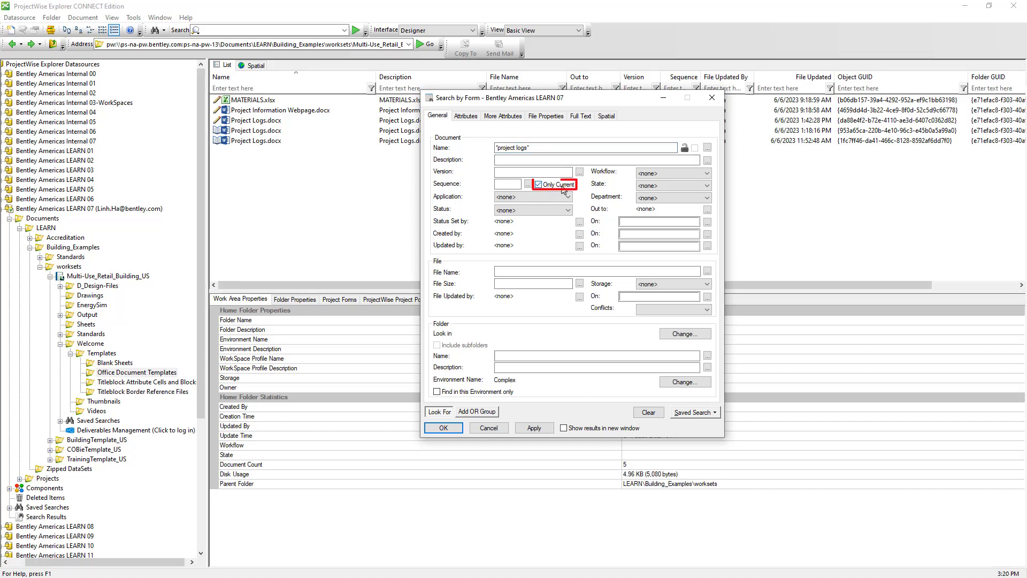
{"action": "left_click", "coordinate": [541, 429]}
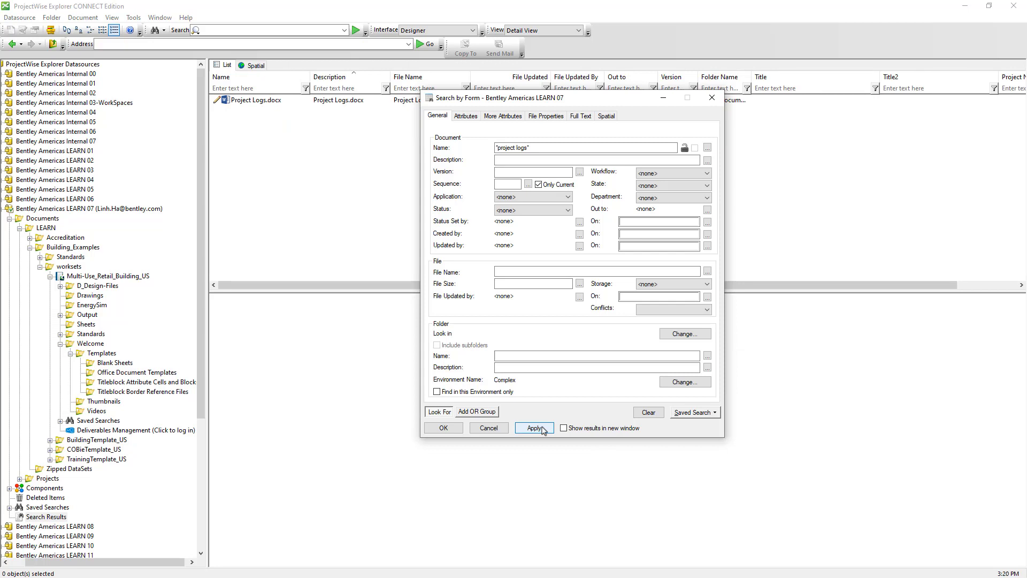
Rerun the search including older versions and close the form to view results.
{"action": "left_click", "coordinate": [534, 428]}
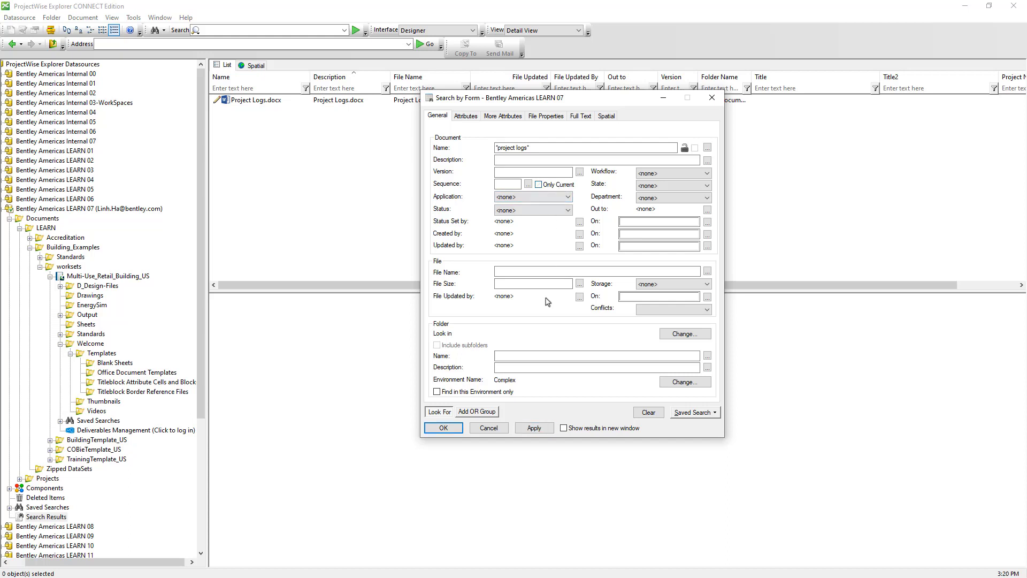
{"action": "left_click", "coordinate": [539, 428]}
{"action": "left_click", "coordinate": [538, 428]}
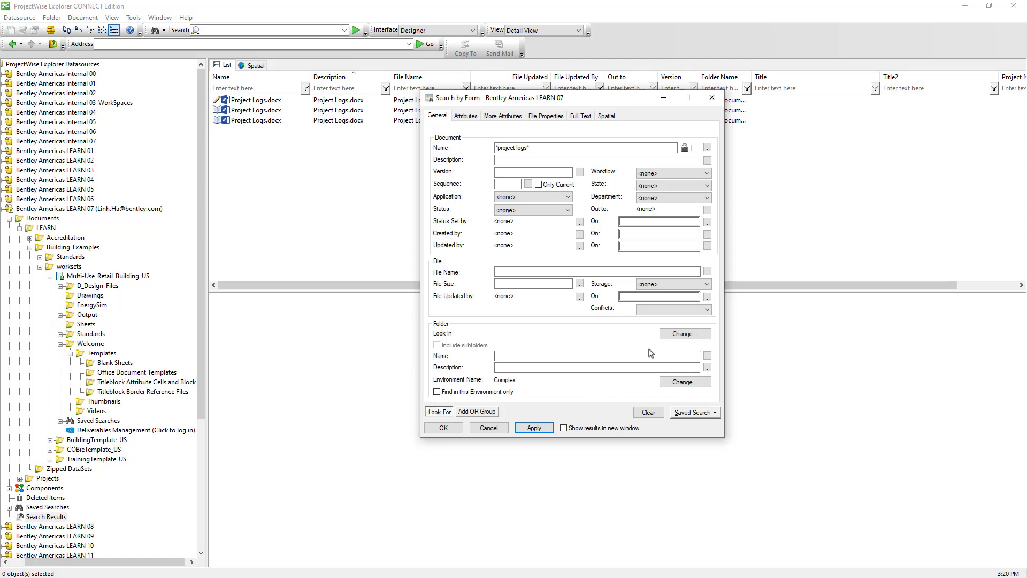
{"action": "left_click", "coordinate": [538, 427]}
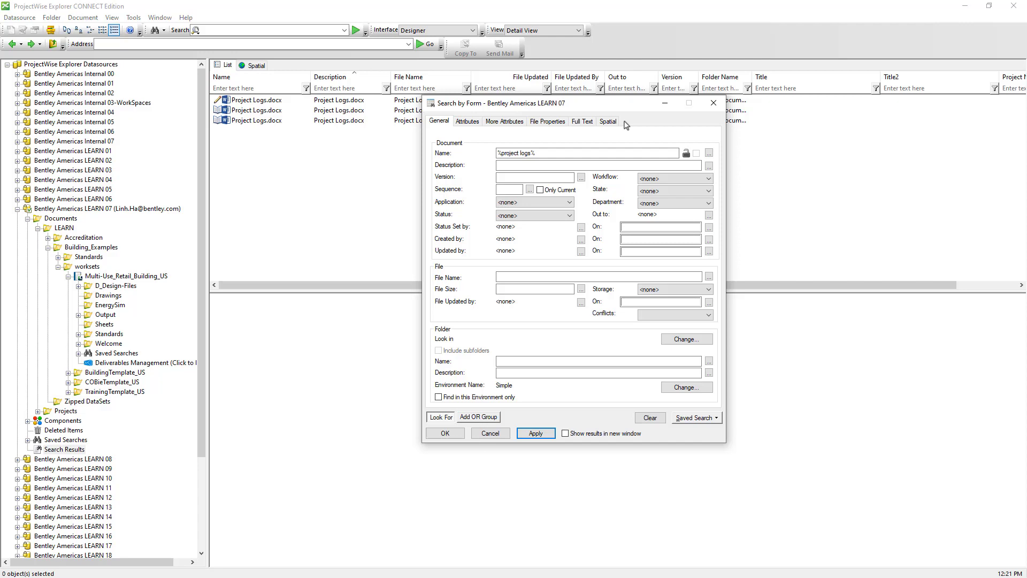
{"action": "left_click", "coordinate": [714, 103]}
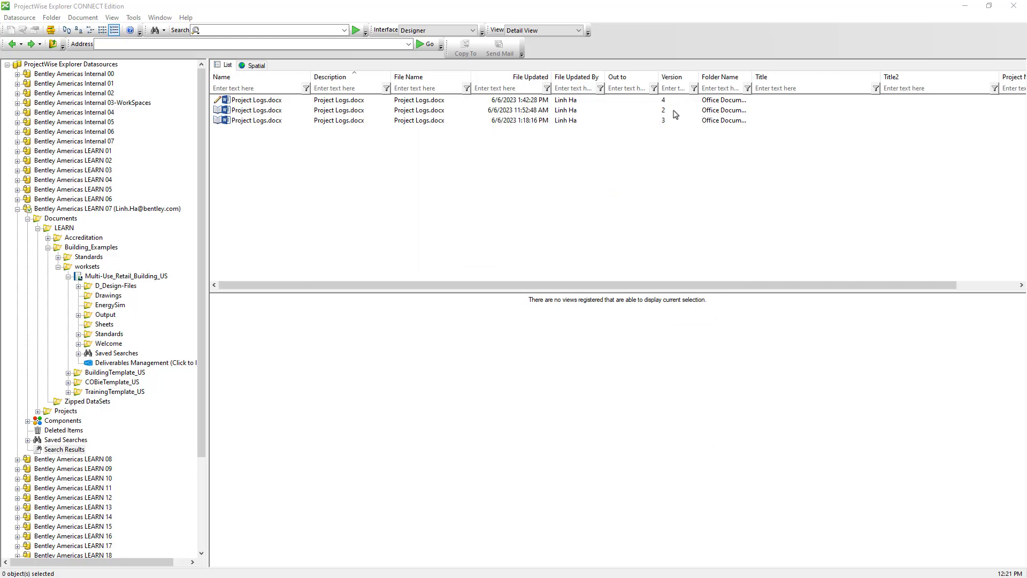
In D_Design-Files, show A_Roof.dgn's references and select A_Roof Exterior.dgn.
{"action": "left_click", "coordinate": [116, 286]}
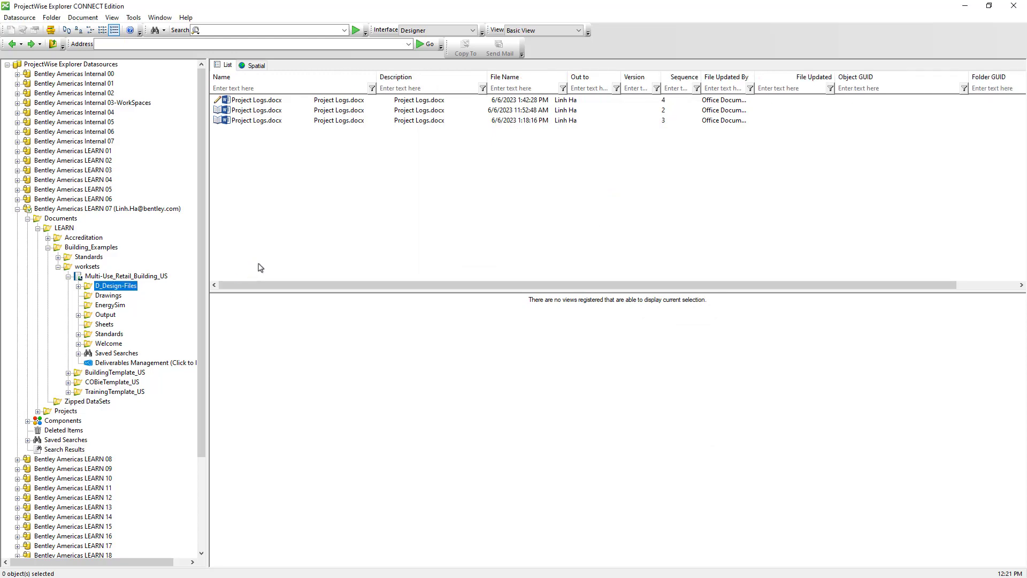
{"action": "scroll", "coordinate": [259, 267], "scroll_direction": "down", "scroll_amount": 3}
{"action": "right_click", "coordinate": [215, 211]}
{"action": "mouse_move", "coordinate": [321, 553]}
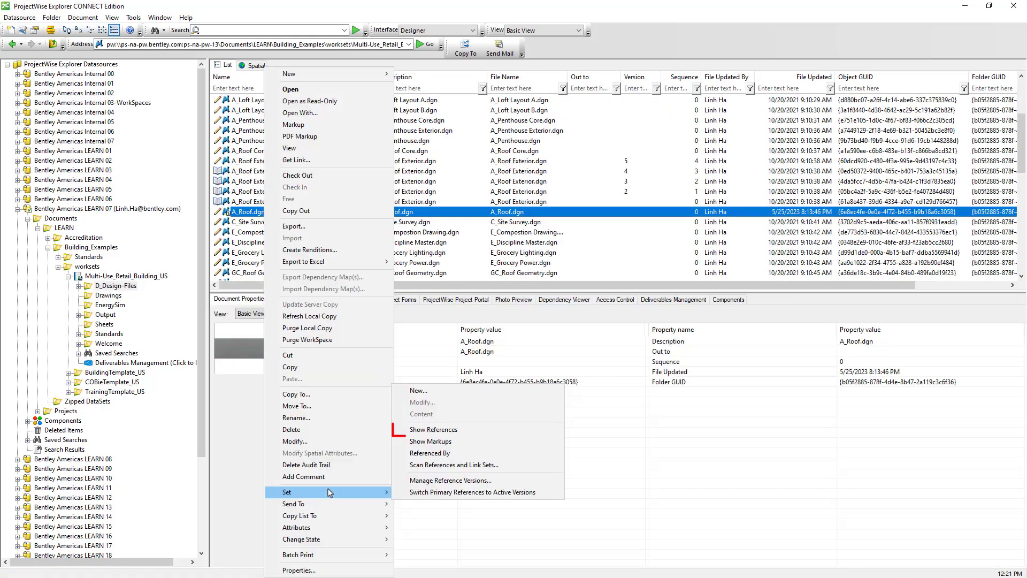
{"action": "left_click", "coordinate": [416, 427]}
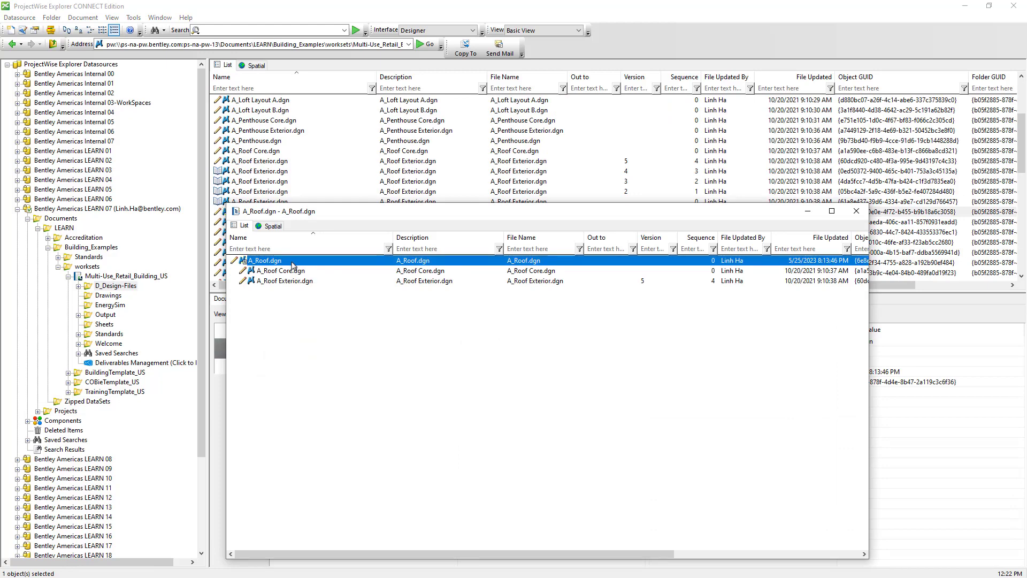
{"action": "left_click", "coordinate": [293, 281]}
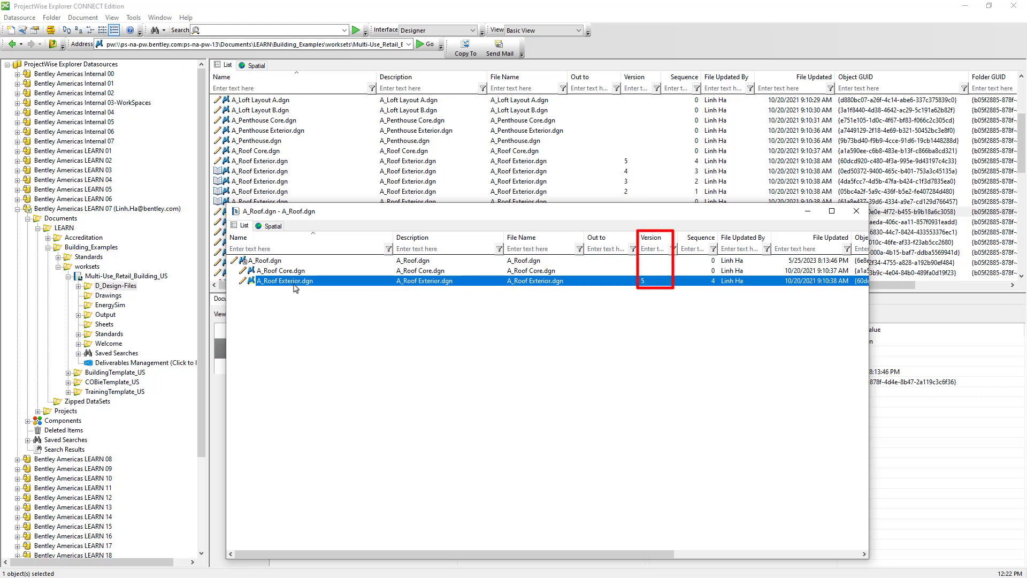
Create new version 6 of A_Roof Exterior.dgn.
{"action": "right_click", "coordinate": [295, 289]}
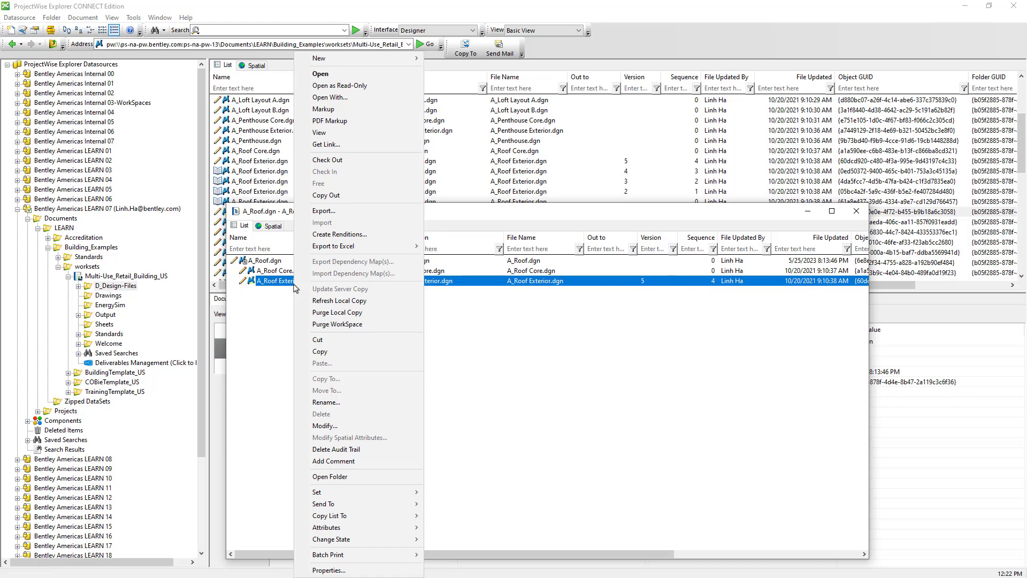
{"action": "mouse_move", "coordinate": [407, 58]}
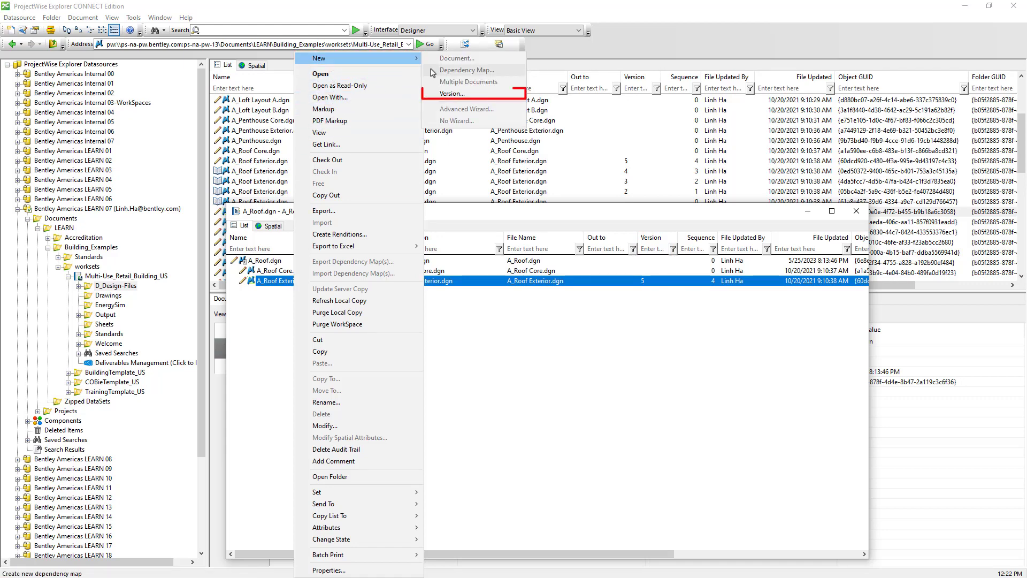
{"action": "left_click", "coordinate": [452, 93]}
{"action": "left_click", "coordinate": [614, 489]}
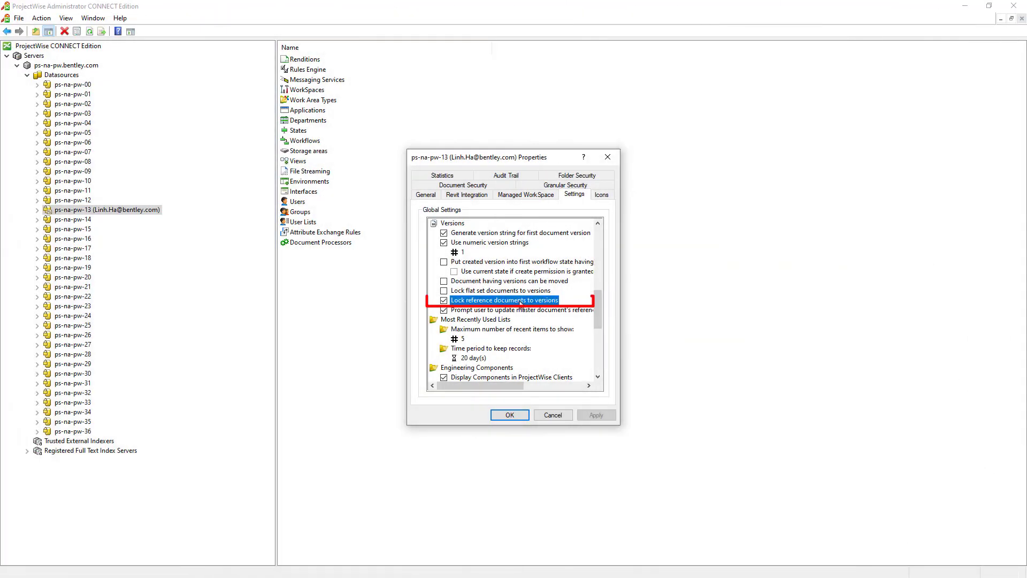
{"action": "left_click", "coordinate": [520, 301]}
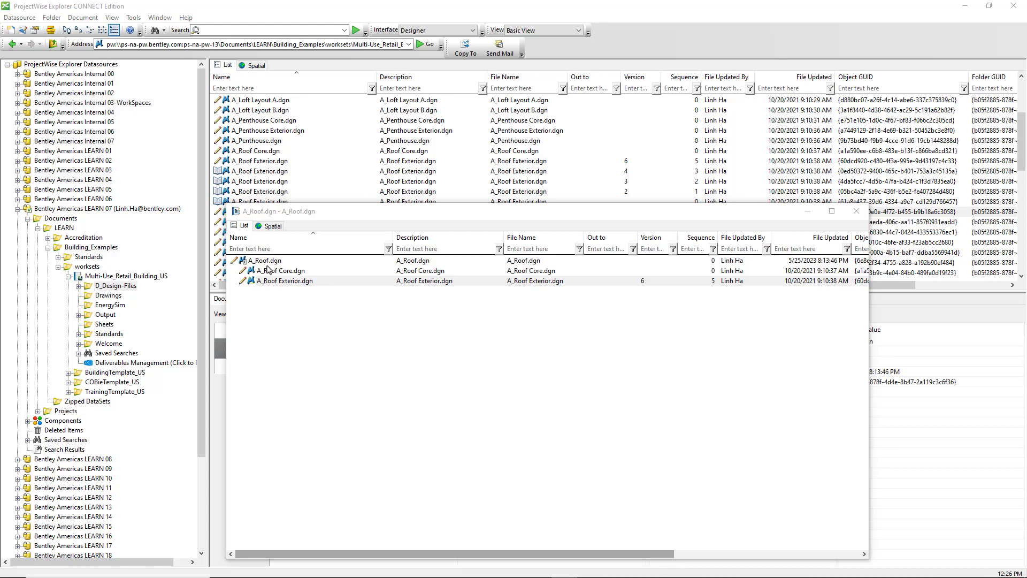
Make A_Roof.dgn reference version 3 of A_Roof Exterior.dgn through Manage Reference Versions.
{"action": "left_click", "coordinate": [266, 261]}
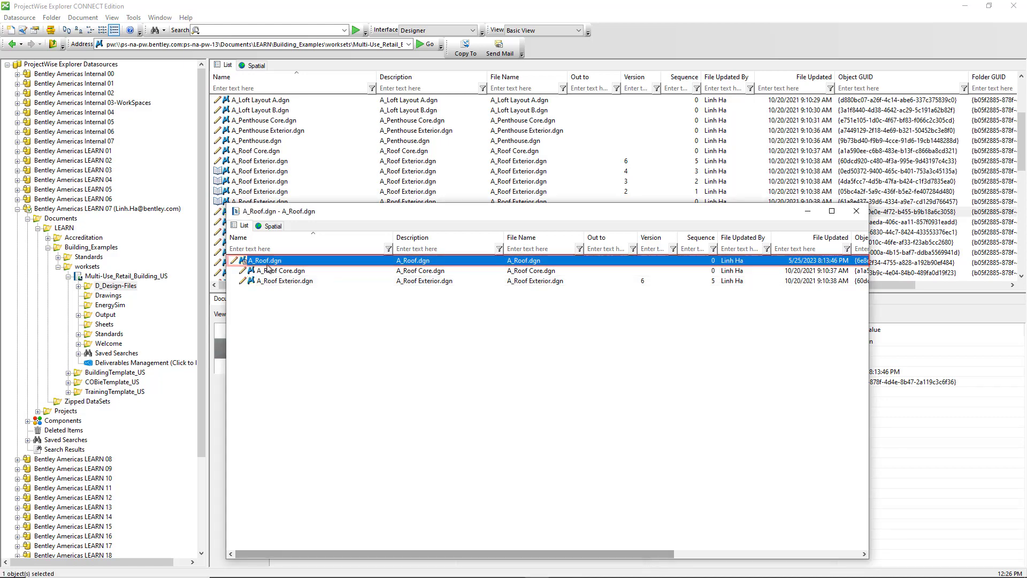
{"action": "right_click", "coordinate": [266, 261]}
{"action": "mouse_move", "coordinate": [314, 495]}
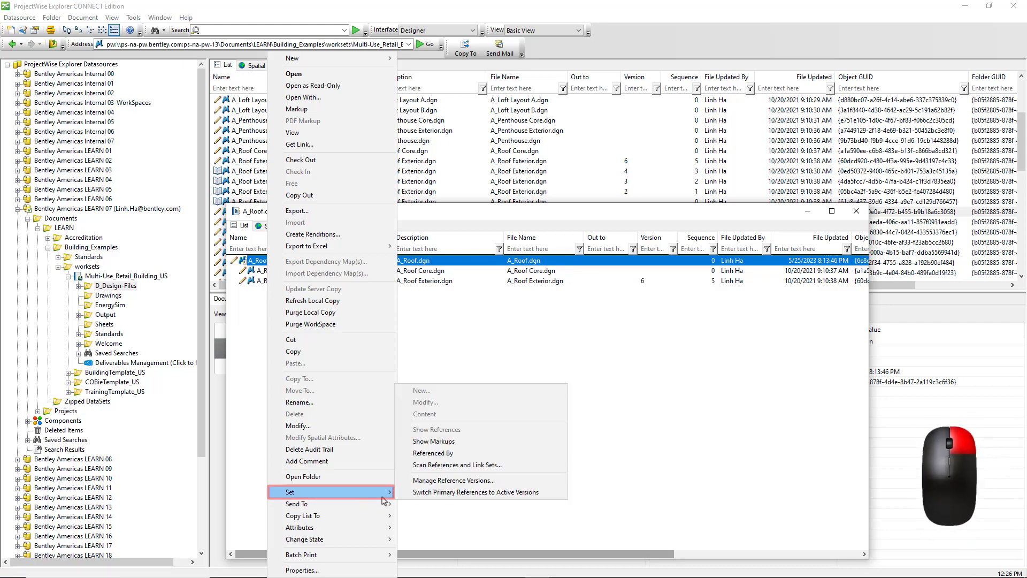
{"action": "left_click", "coordinate": [451, 484]}
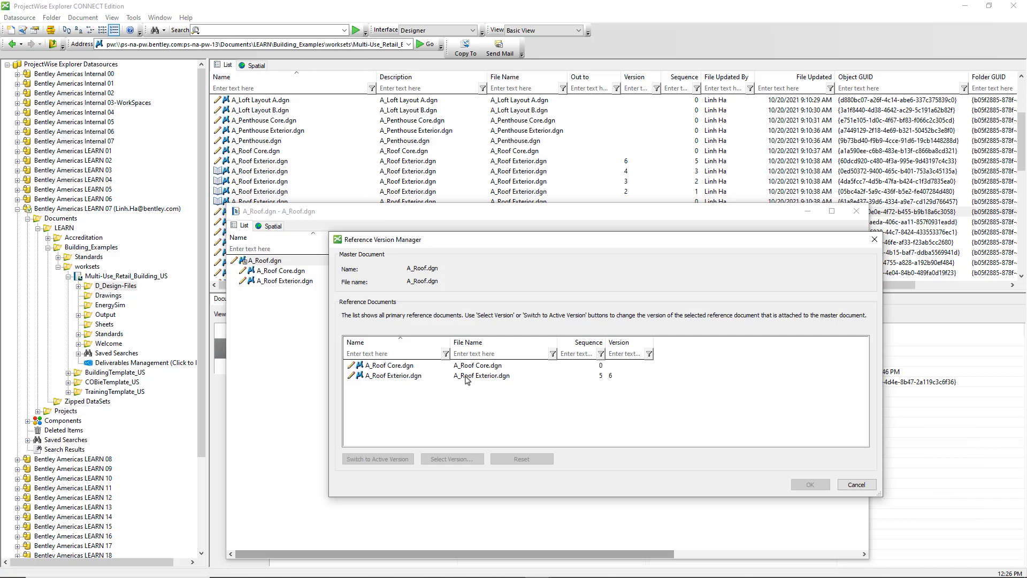
{"action": "left_click", "coordinate": [465, 380]}
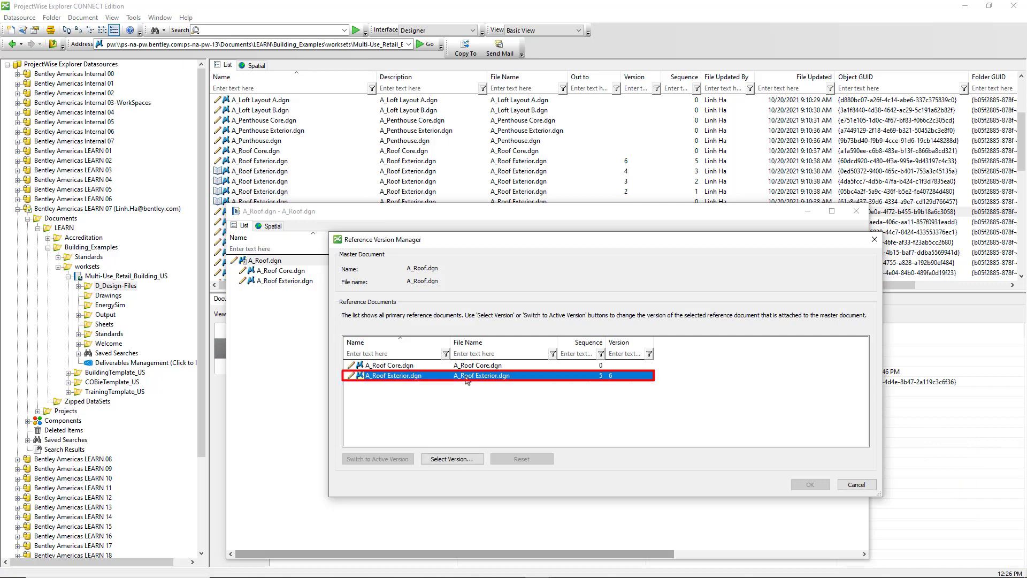
{"action": "left_click", "coordinate": [453, 459]}
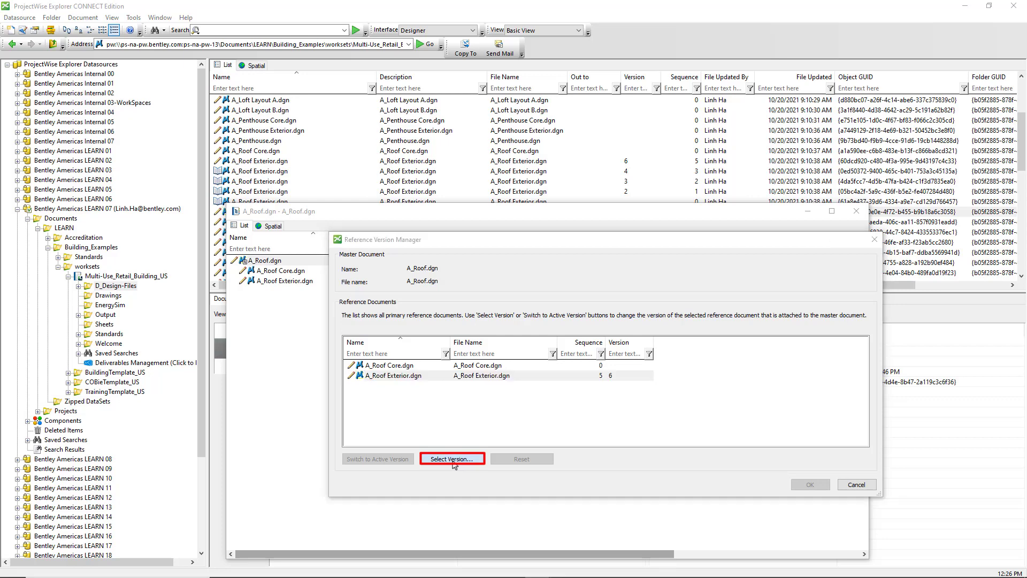
{"action": "left_click", "coordinate": [464, 256]}
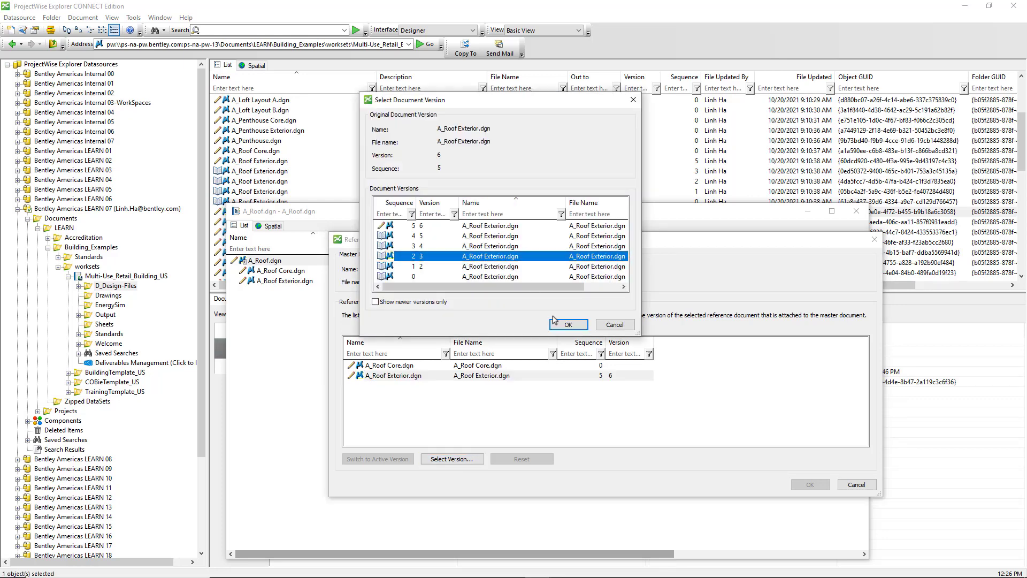
{"action": "left_click", "coordinate": [568, 325]}
{"action": "key", "text": "Return"}
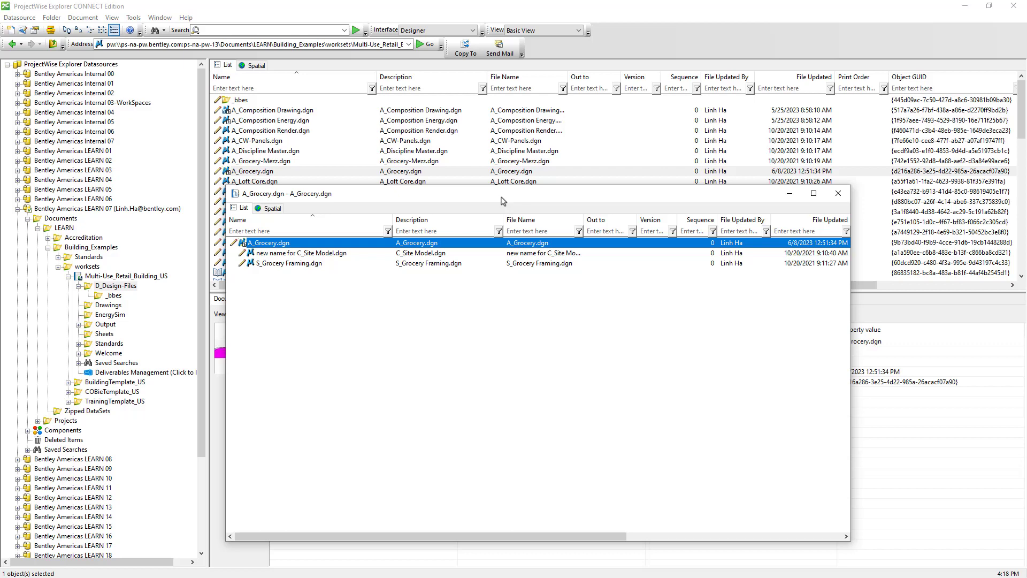
Create a new version of A_Grocery.dgn, C_Site Model.dgn and S_Grocery Framing.dgn together.
{"action": "left_click", "coordinate": [342, 264], "text": "shift"}
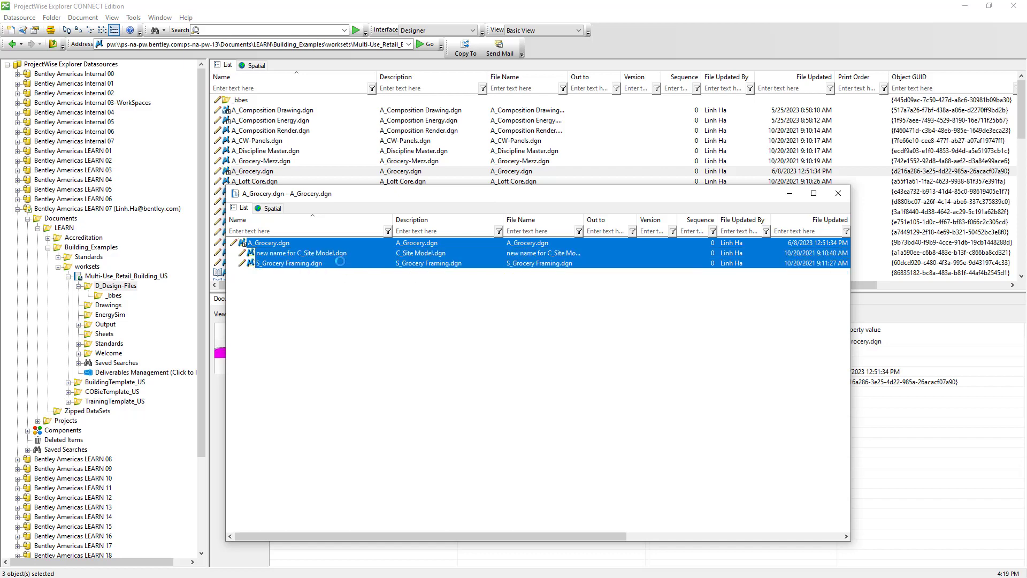
{"action": "right_click", "coordinate": [343, 266]}
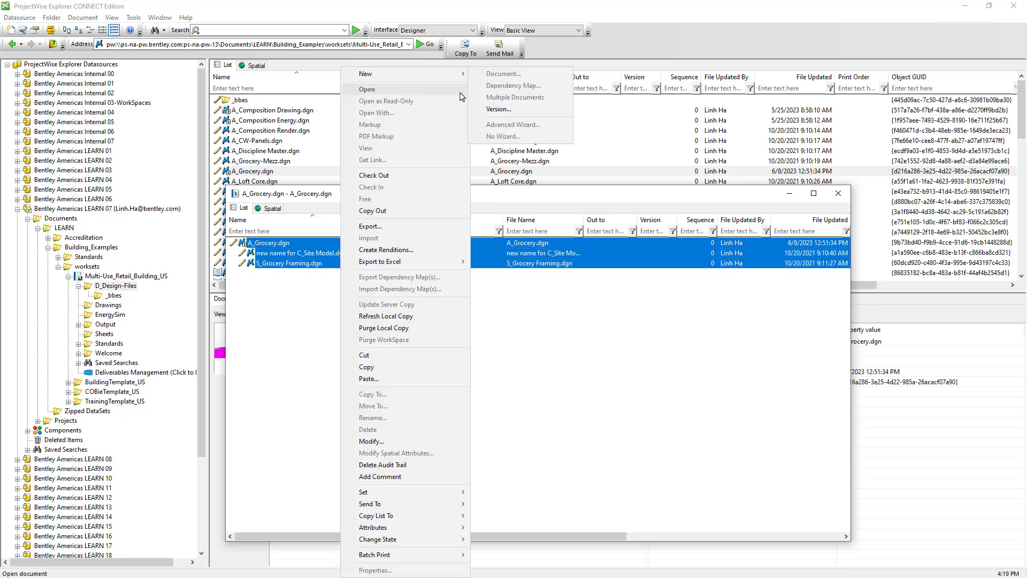
{"action": "left_click", "coordinate": [498, 109]}
{"action": "left_click", "coordinate": [558, 380]}
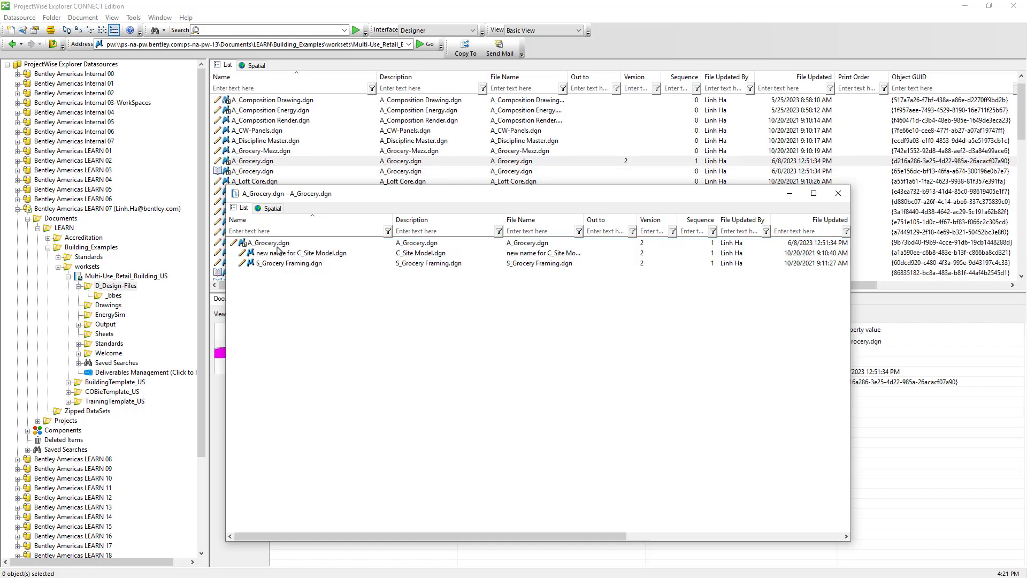
Close the old references window and show references for the current A_Grocery.dgn.
{"action": "left_click", "coordinate": [275, 243]}
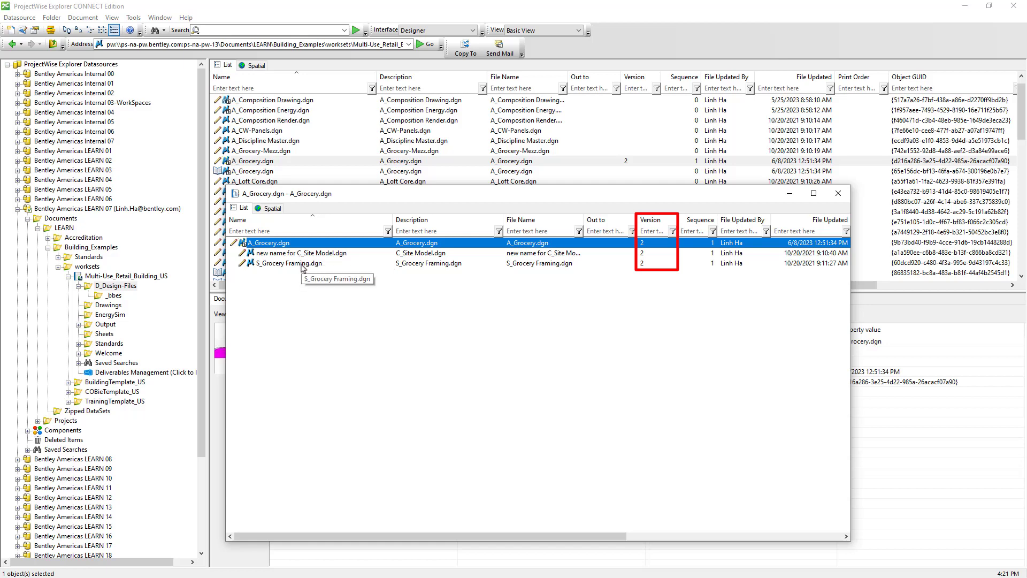
{"action": "left_click", "coordinate": [838, 193]}
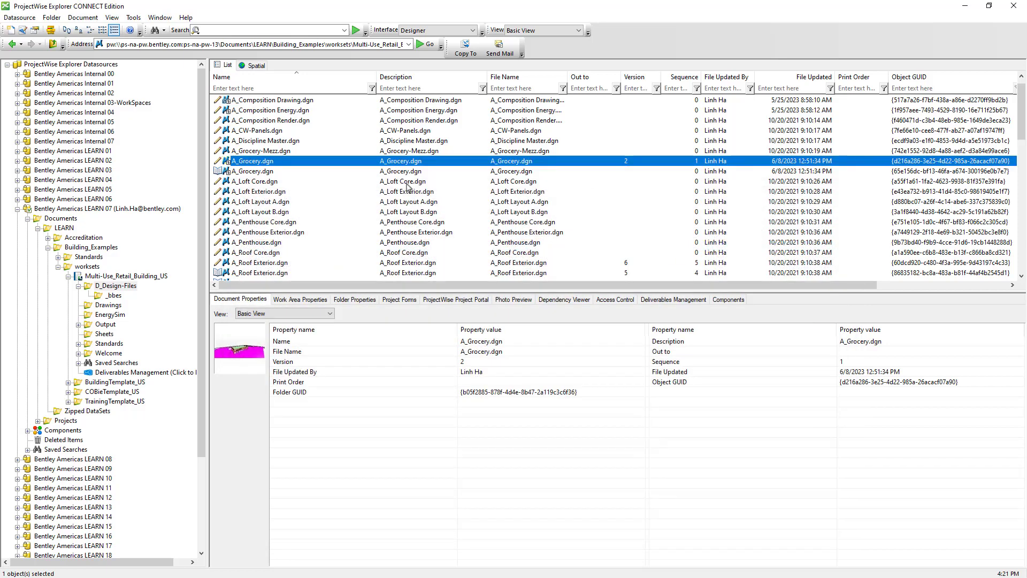
{"action": "right_click", "coordinate": [293, 173]}
{"action": "left_click", "coordinate": [466, 428]}
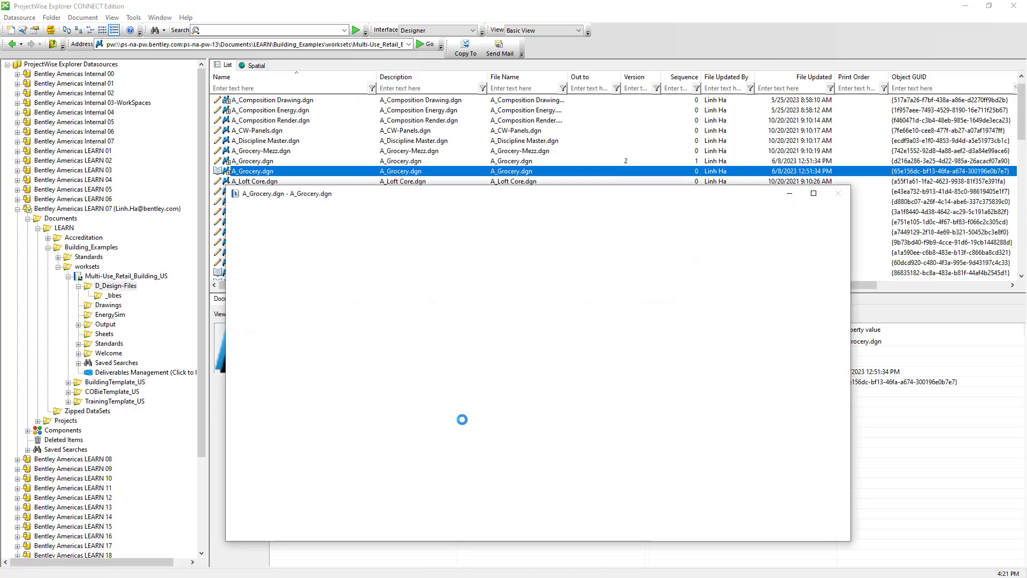